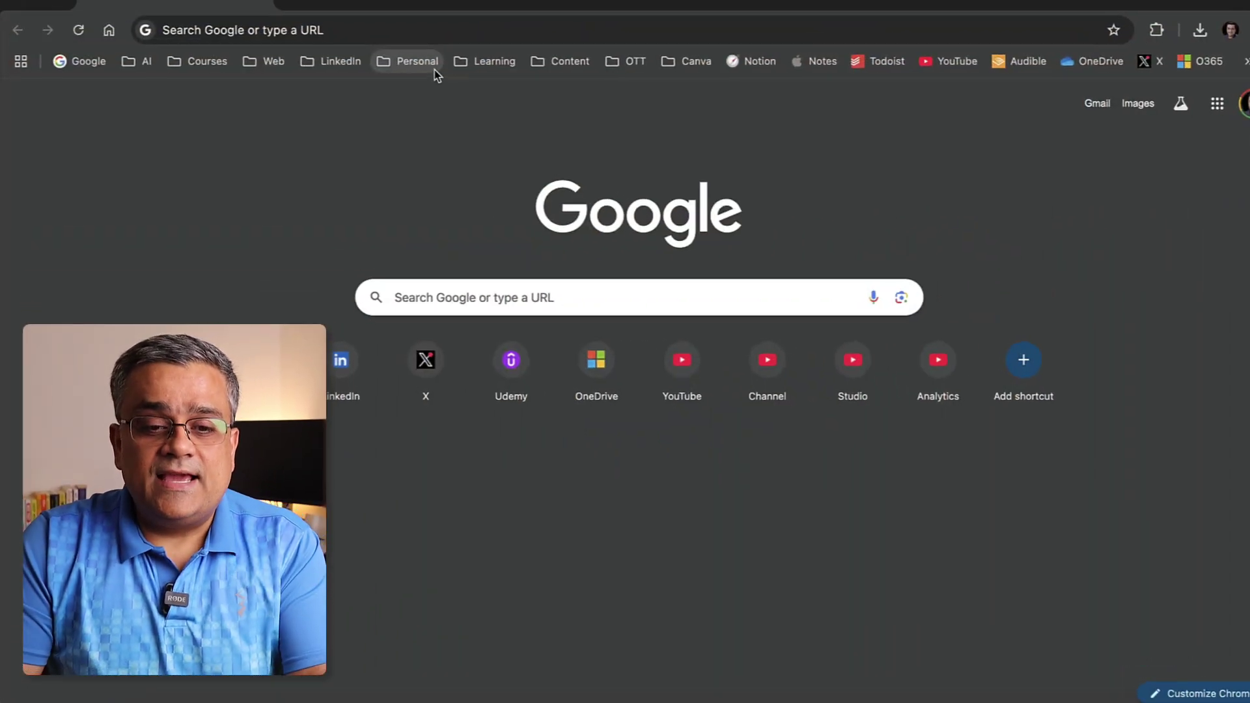
# Load claude.ai from Chrome's address bar to reach the Claude login page.
pyautogui.click(403, 29)
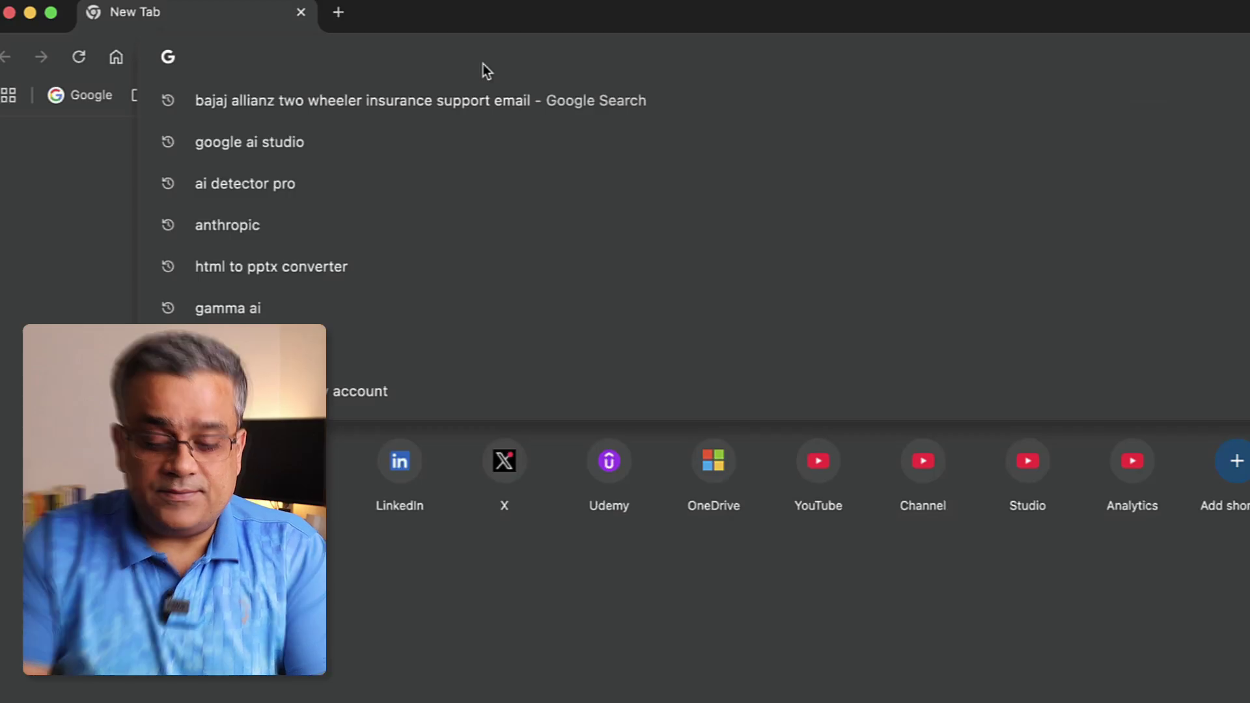
pyautogui.write('claude.ai')
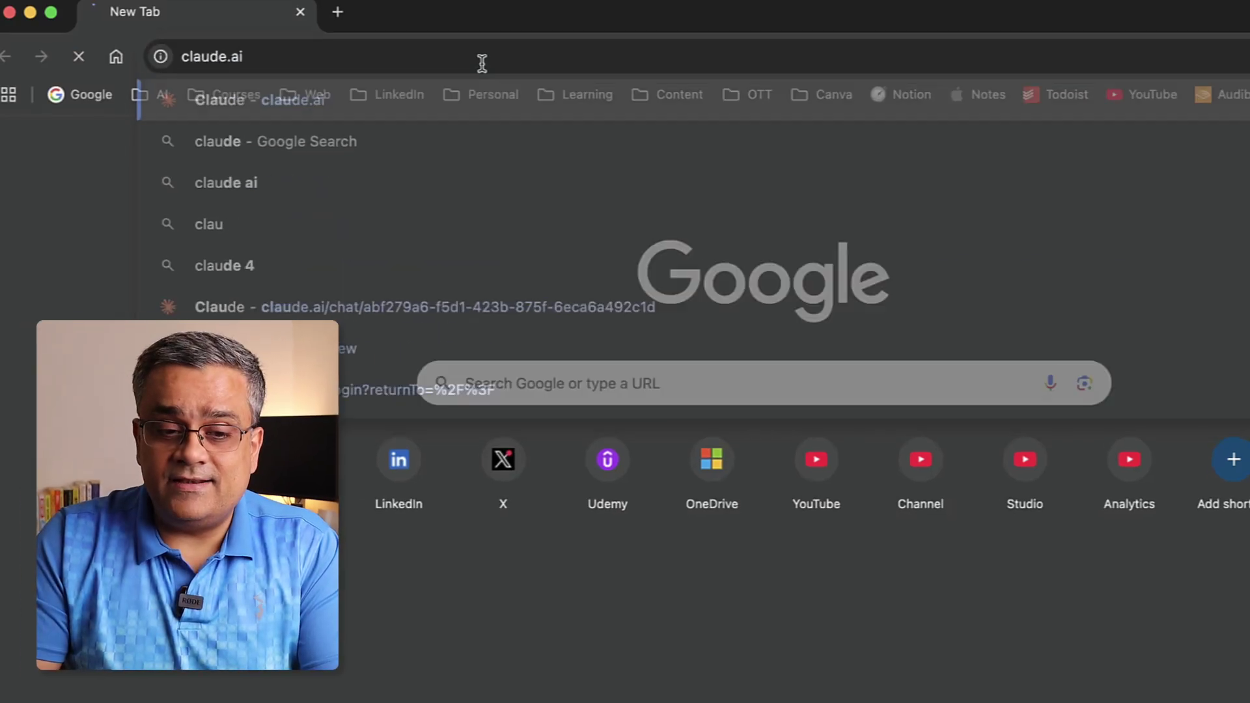
pyautogui.press('Return')
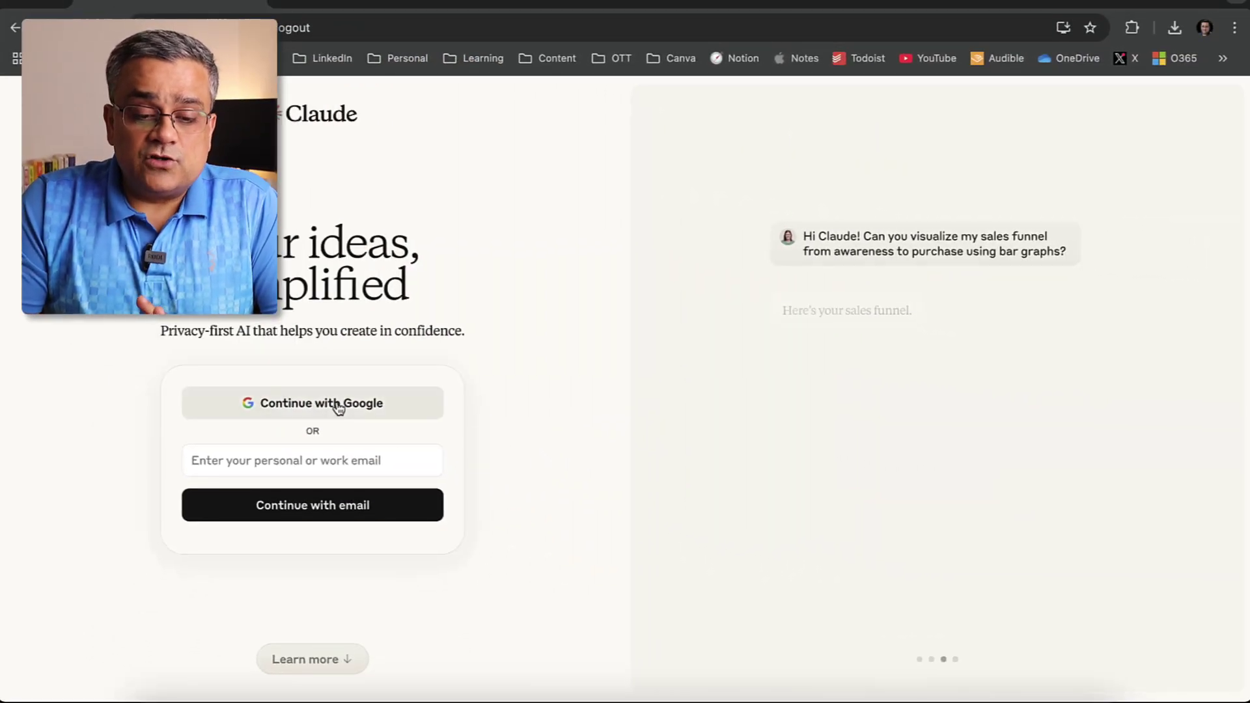
# Sign in to Claude with Continue with Google, picking the account and confirming in the popup.
pyautogui.click(335, 467)
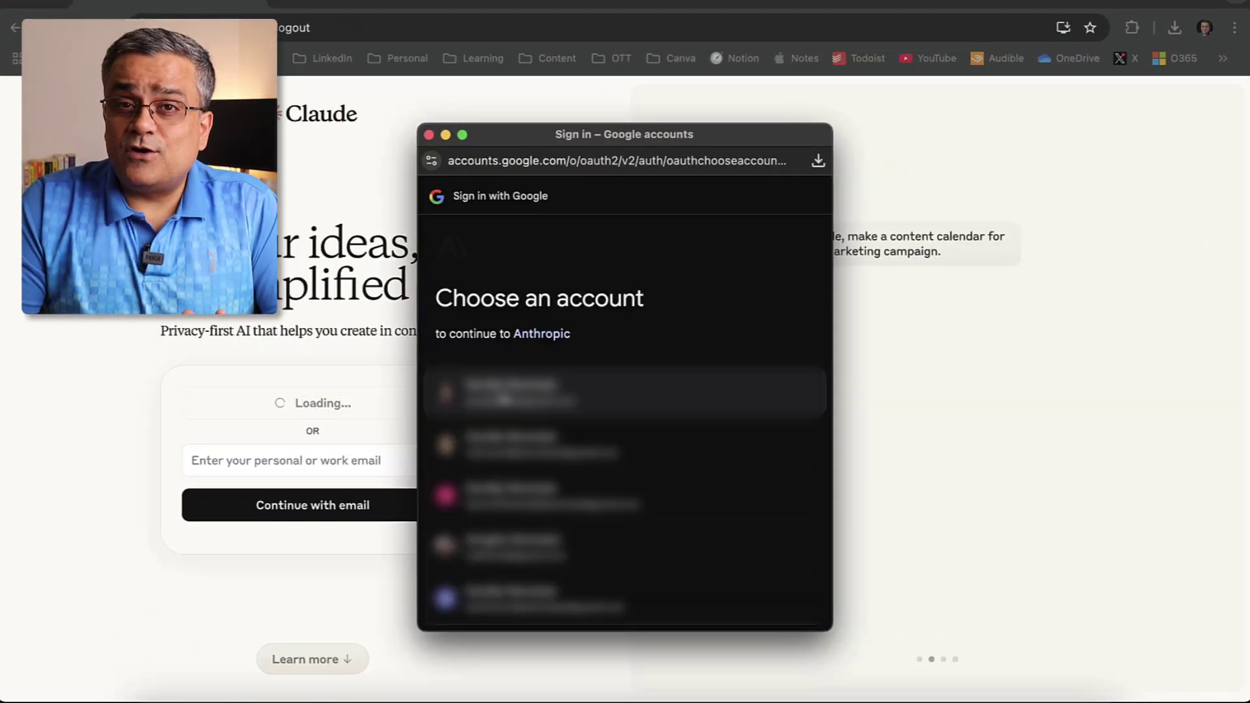
pyautogui.click(503, 390)
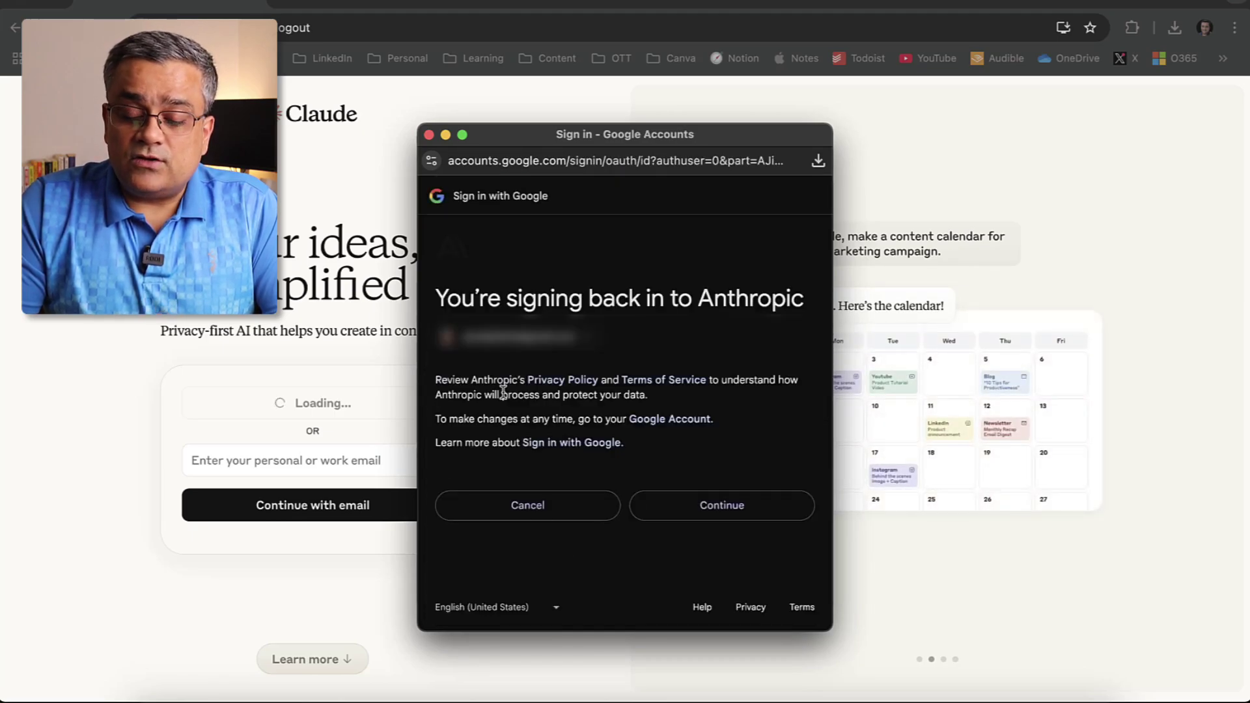
pyautogui.click(723, 506)
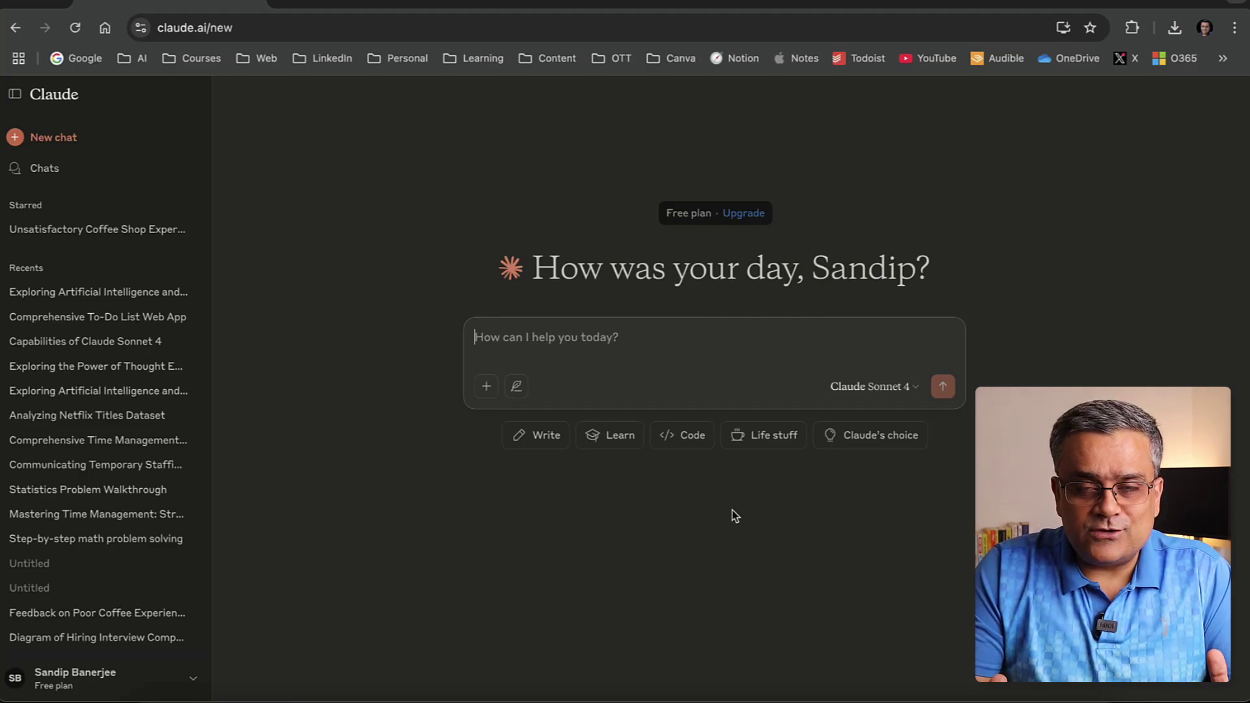
# Collapse the chat history sidebar, then peek at and dismiss the attachment options.
pyautogui.click(11, 94)
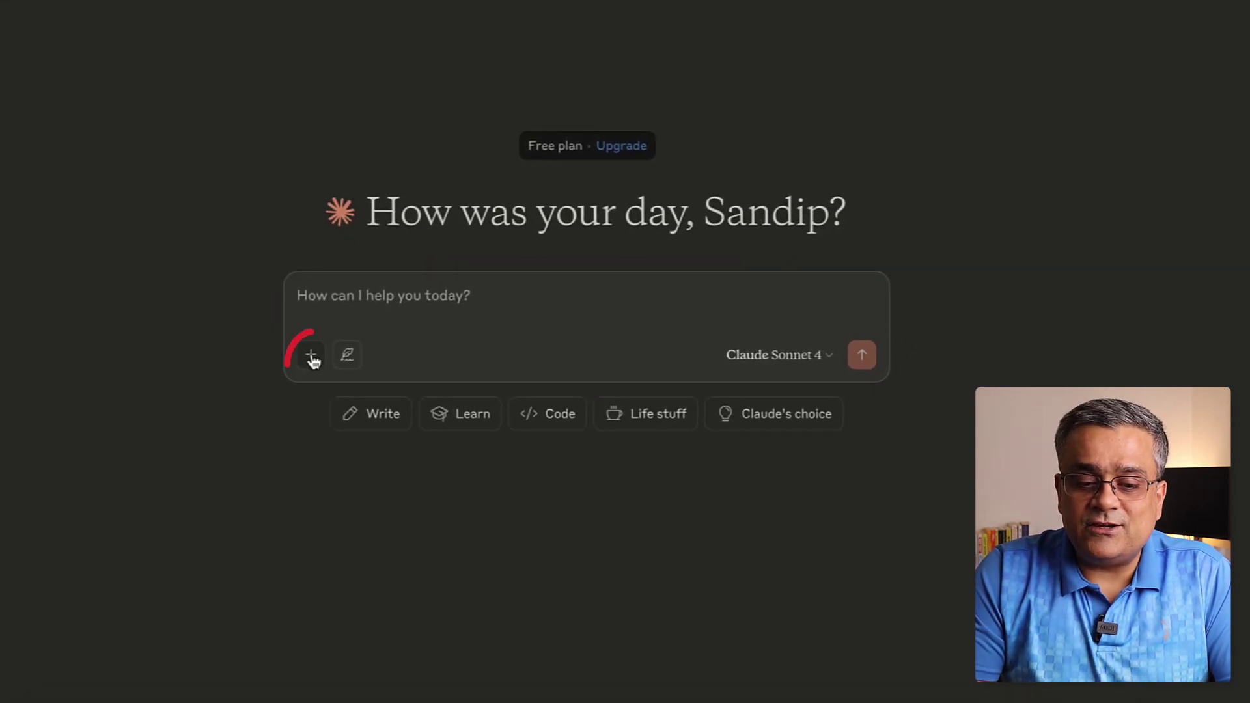
pyautogui.click(312, 357)
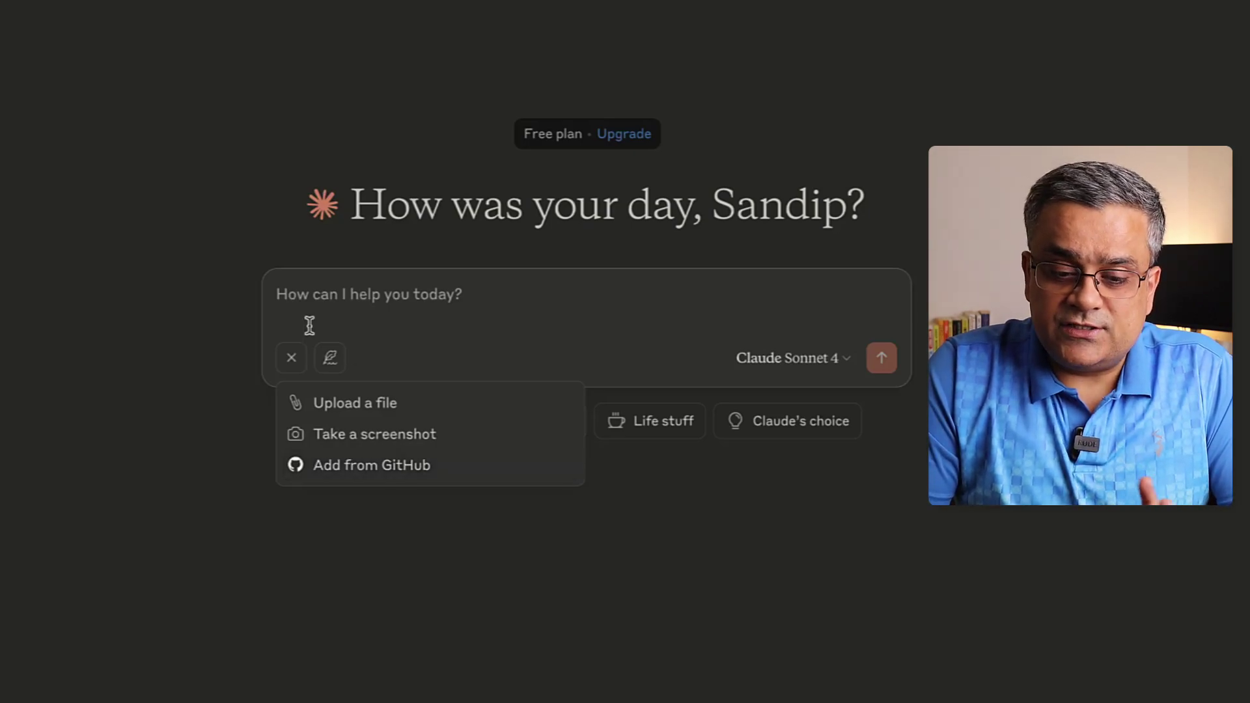
pyautogui.click(231, 348)
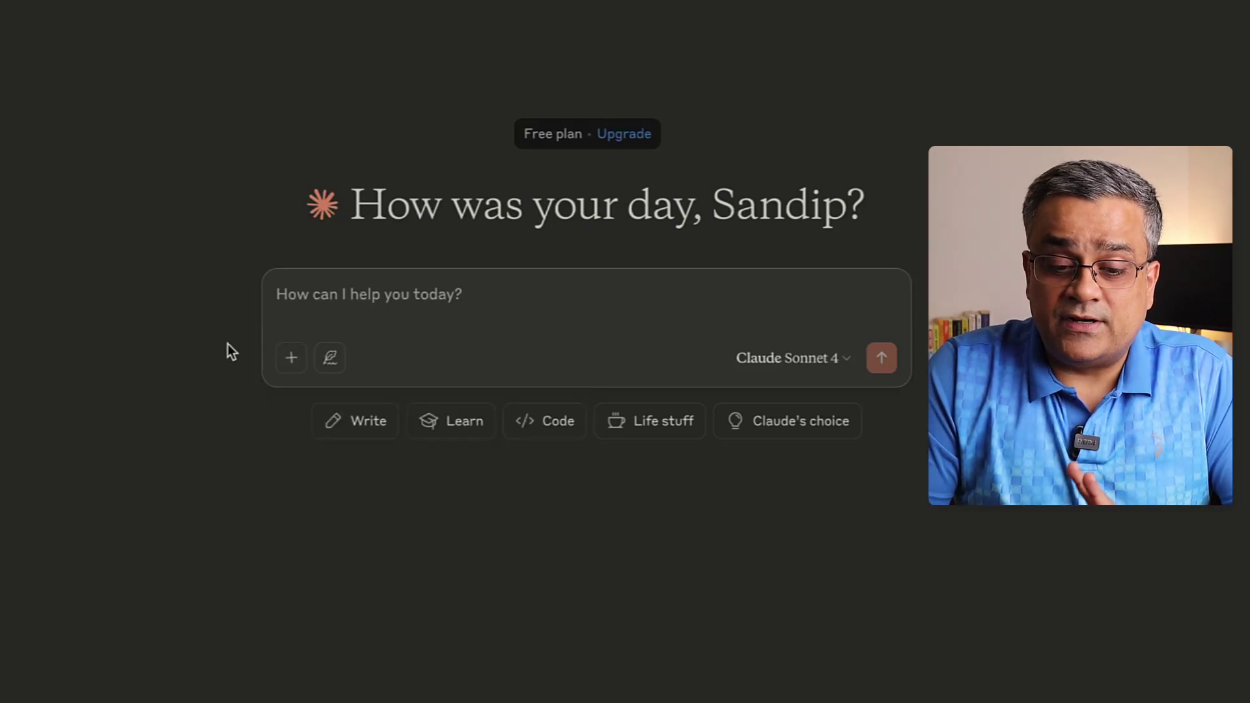
pyautogui.click(331, 358)
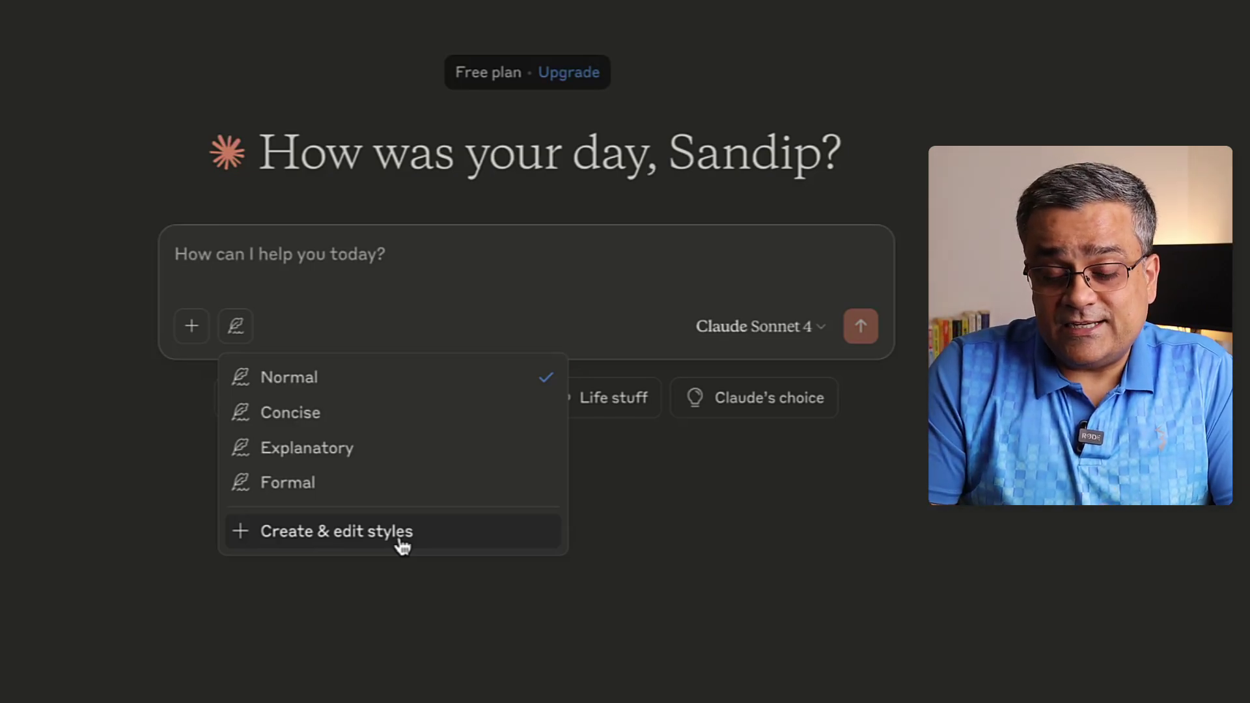
pyautogui.press('Escape')
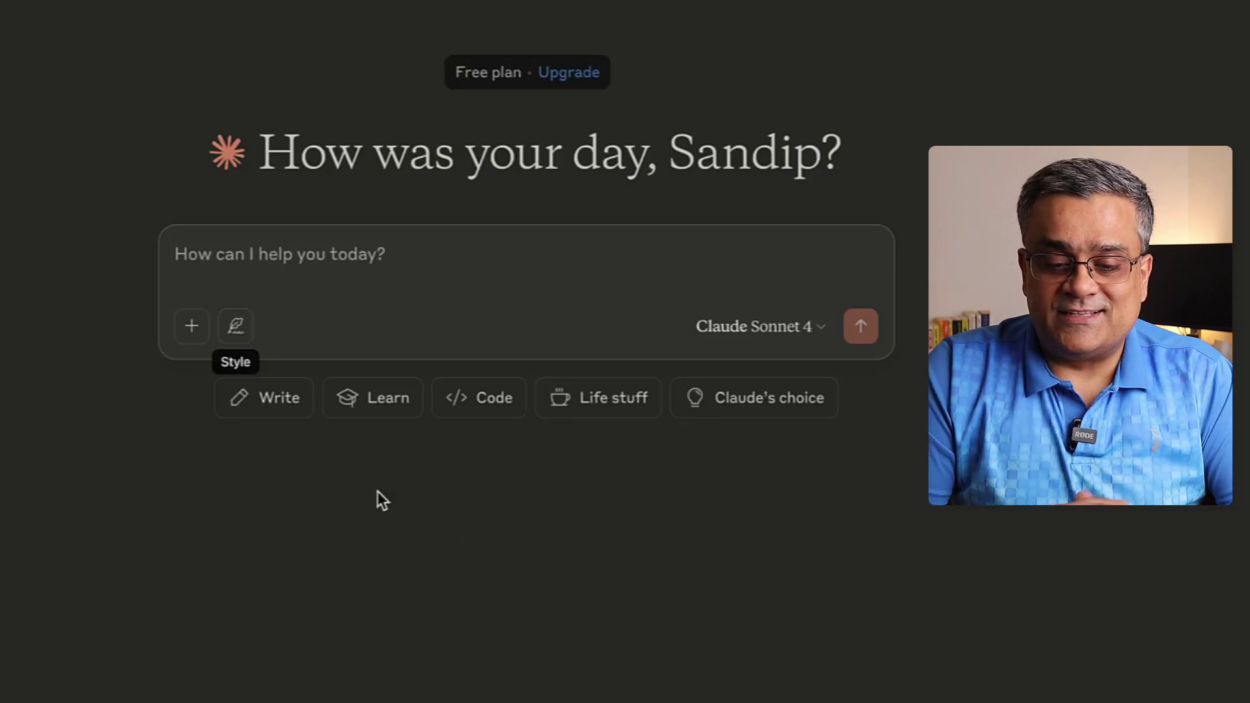
pyautogui.click(275, 404)
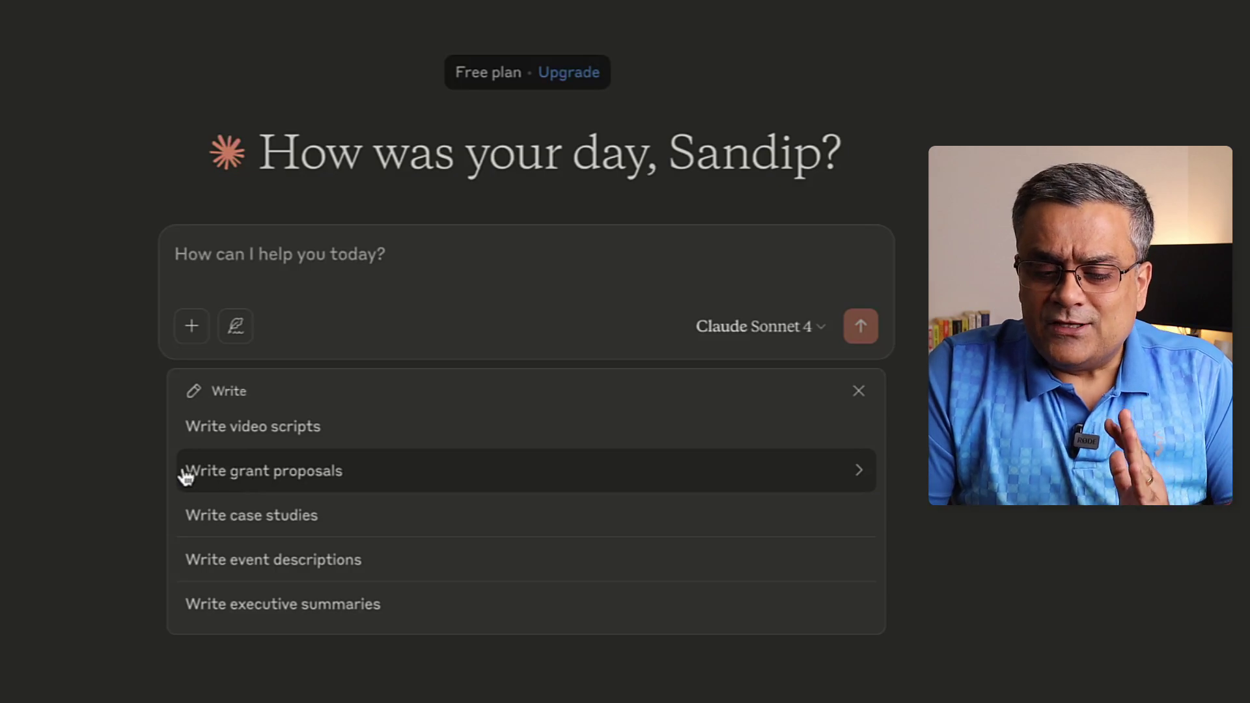
pyautogui.click(126, 437)
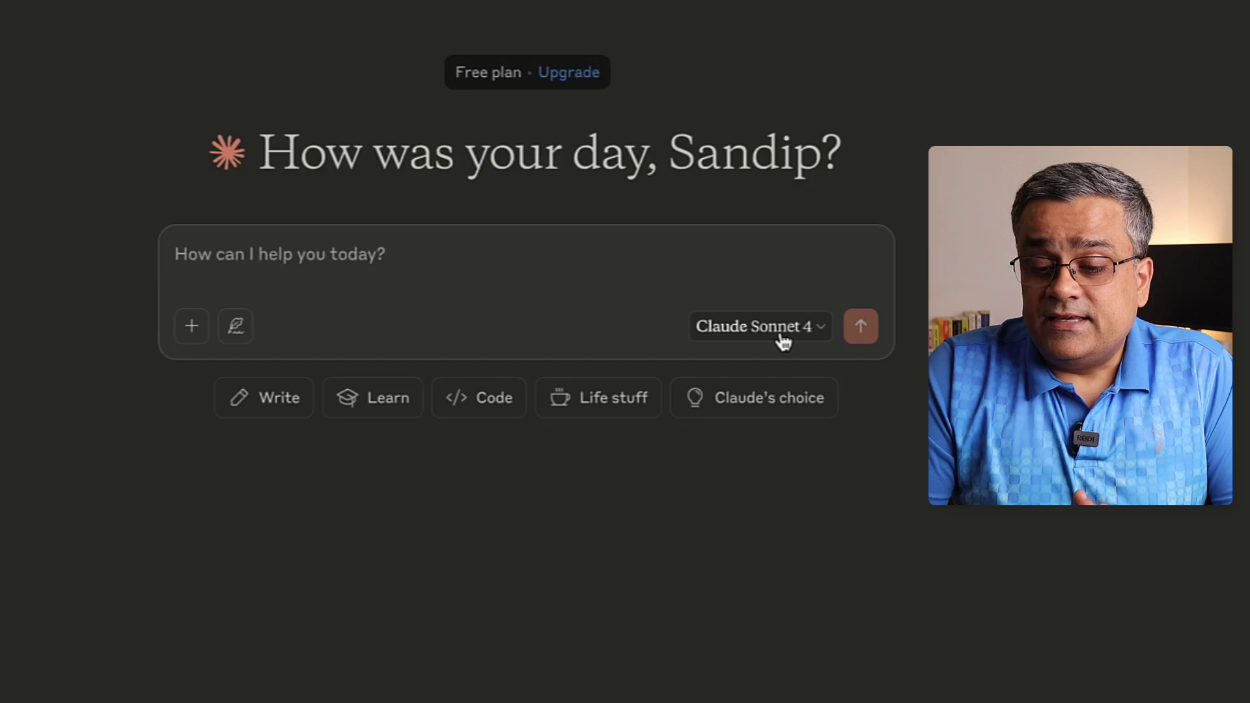
pyautogui.click(815, 330)
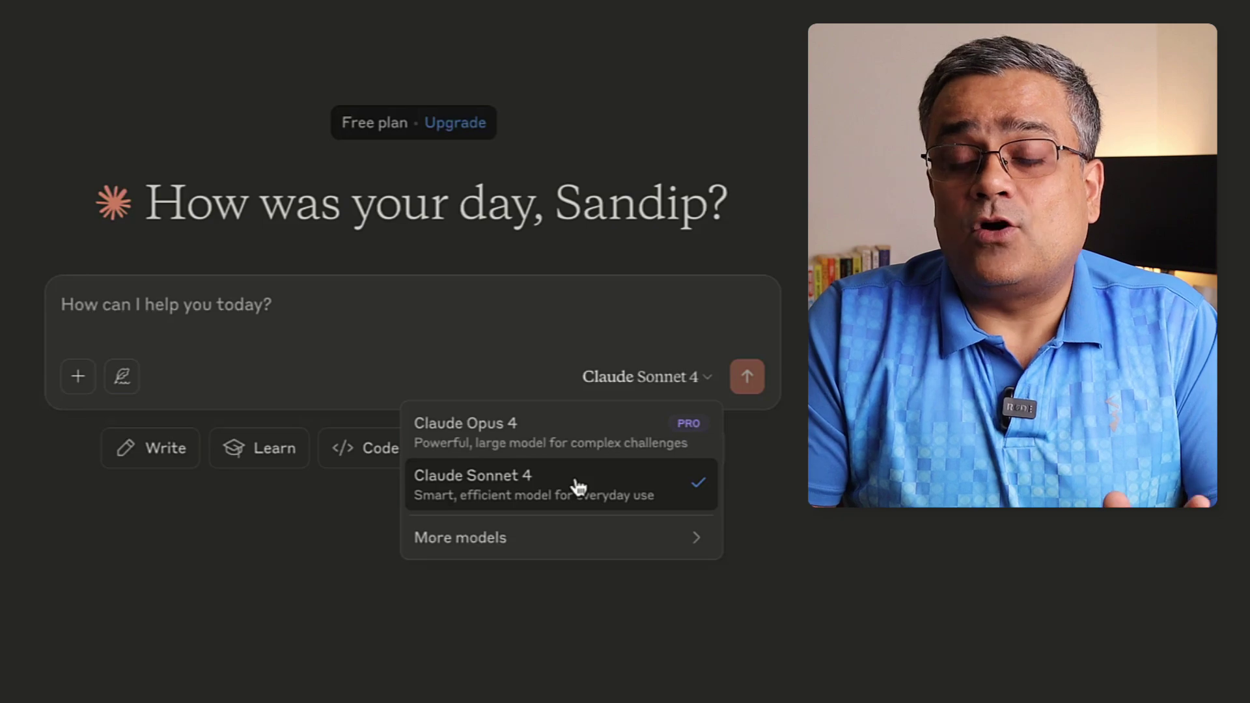
pyautogui.click(578, 487)
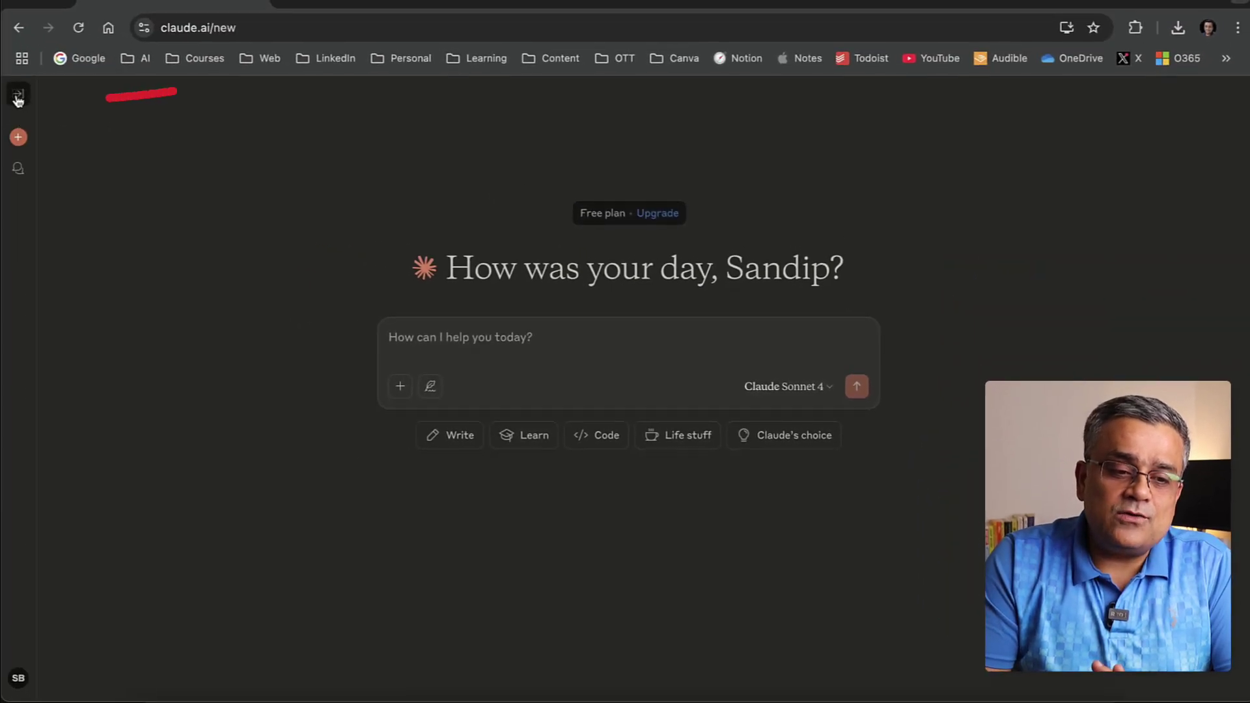
# Reopen the chat history sidebar, scroll through Recents, and open the account menu.
pyautogui.click(18, 97)
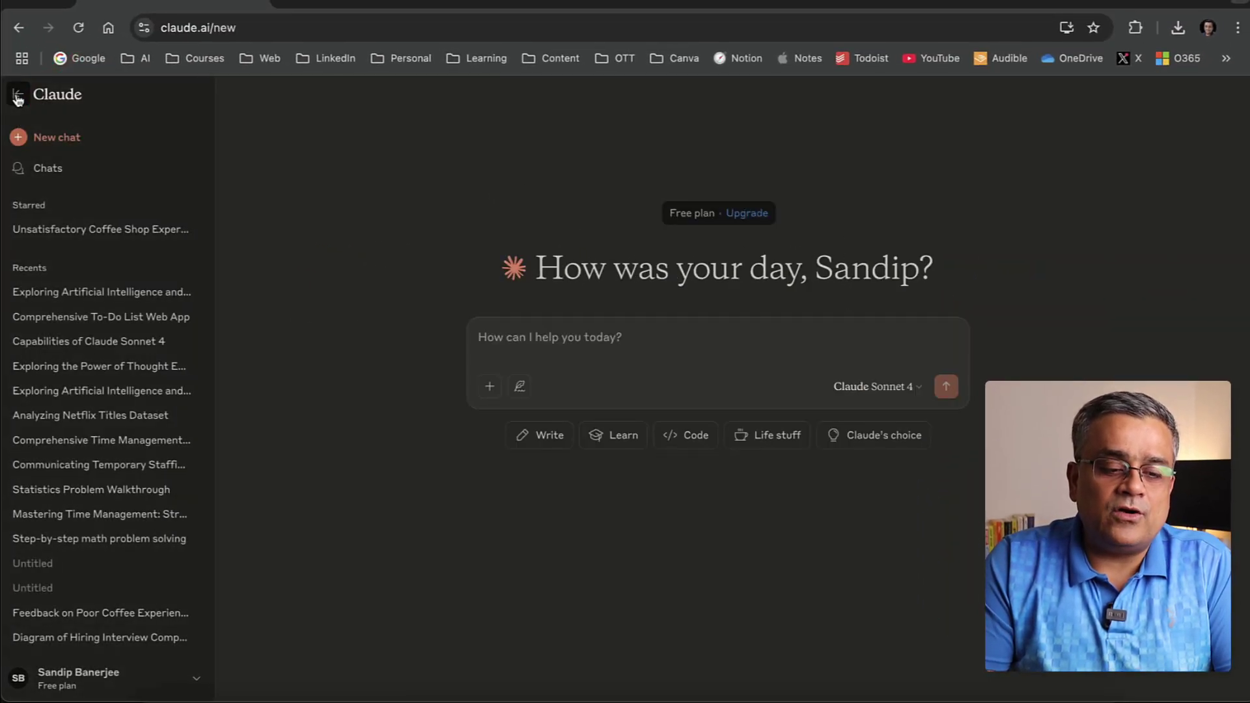
pyautogui.scroll(-1, 71, 400)
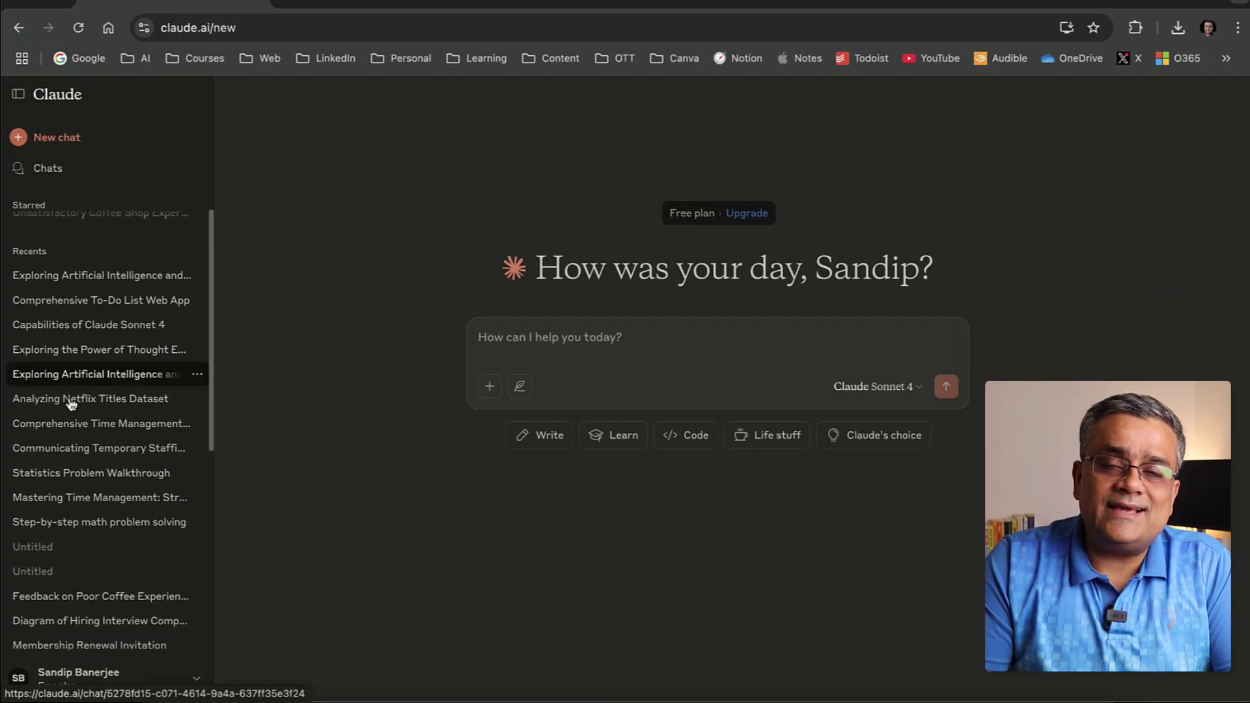
pyautogui.scroll(-3, 71, 403)
pyautogui.scroll(4, 72, 404)
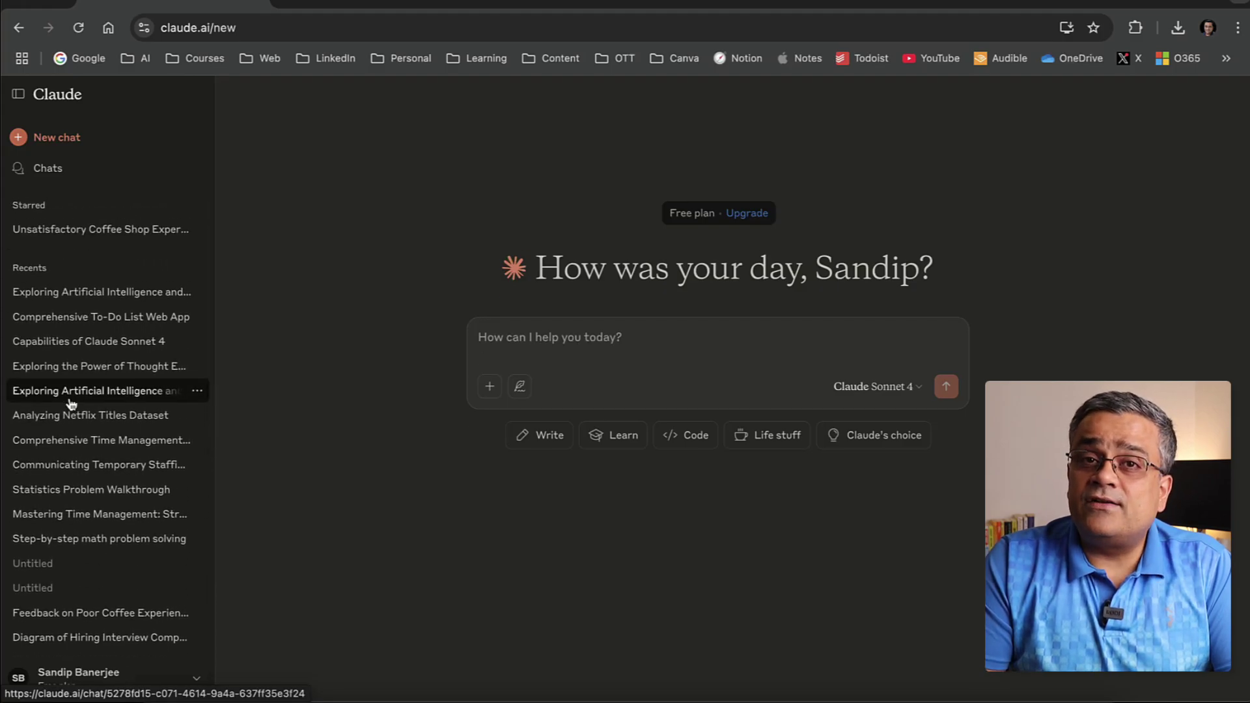
pyautogui.scroll(-3, 72, 403)
pyautogui.scroll(3, 72, 404)
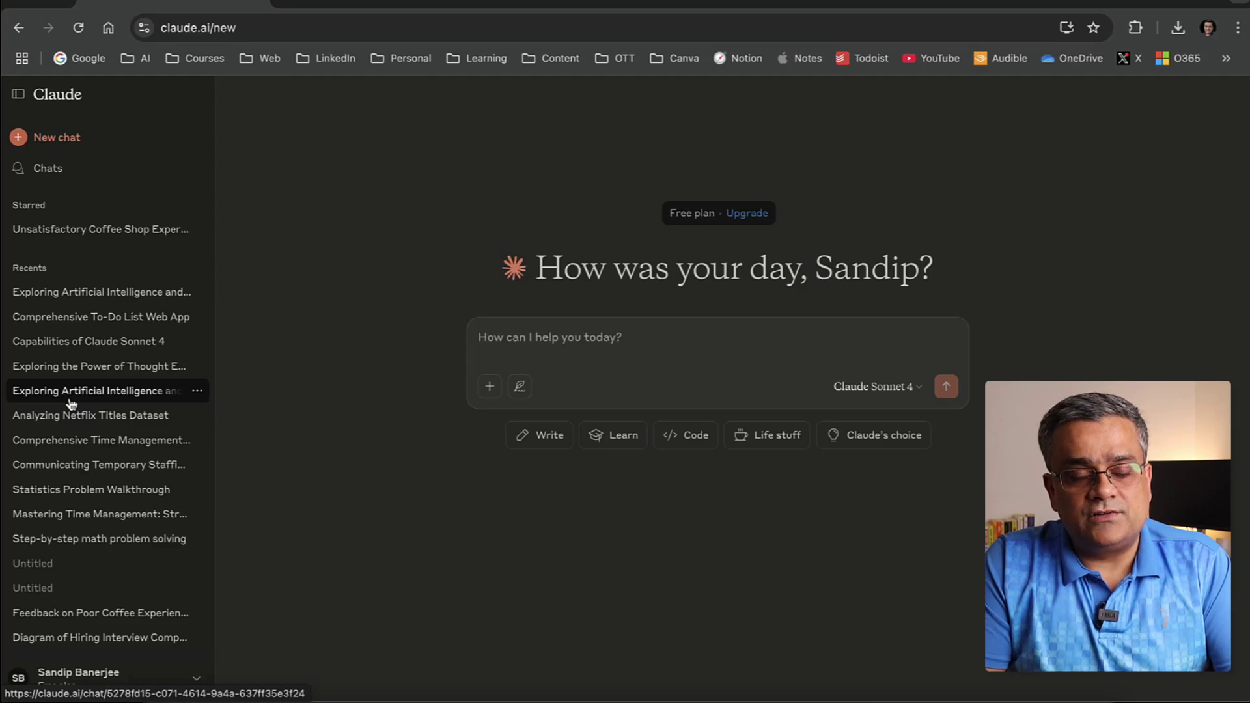
pyautogui.scroll(-3, 71, 404)
pyautogui.scroll(3, 71, 403)
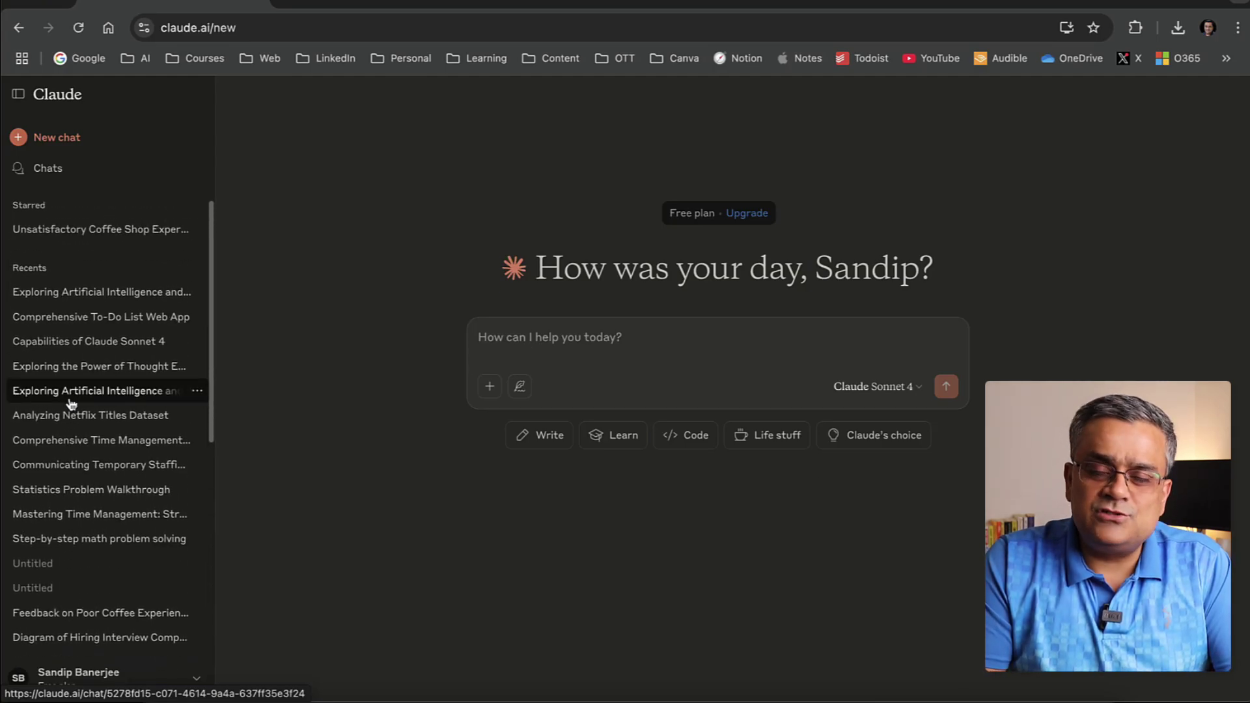
pyautogui.scroll(-3, 72, 404)
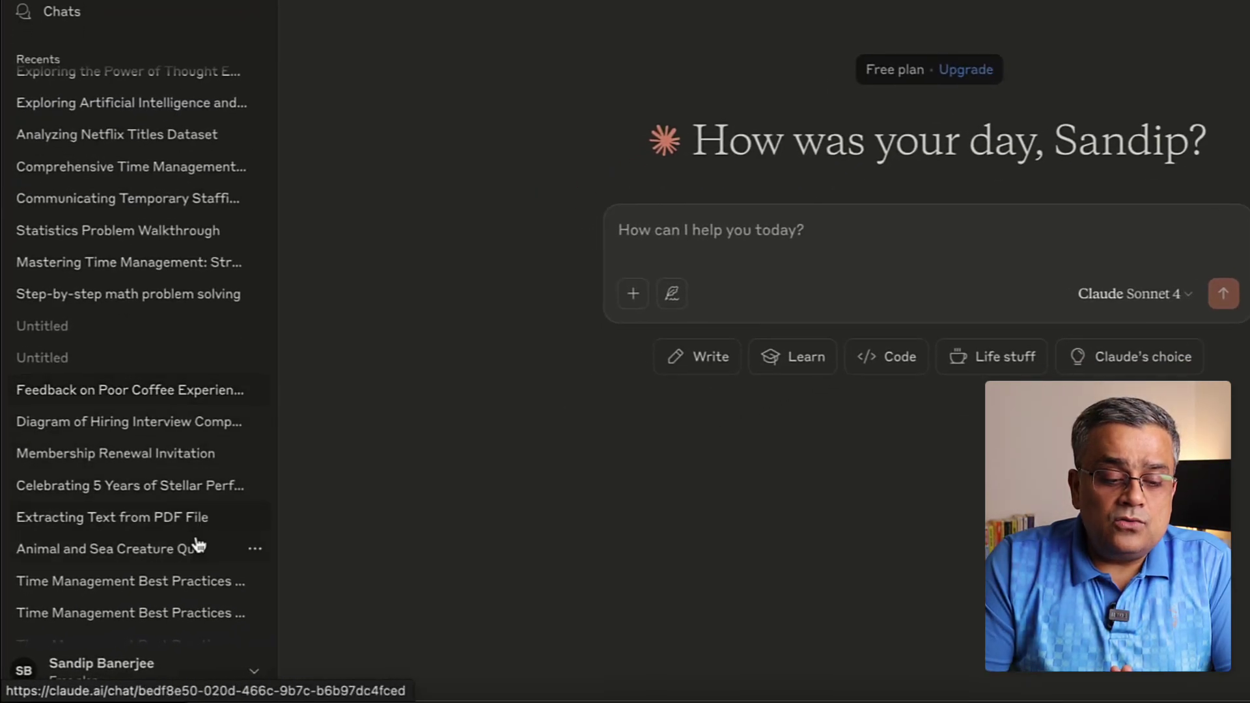
pyautogui.click(256, 676)
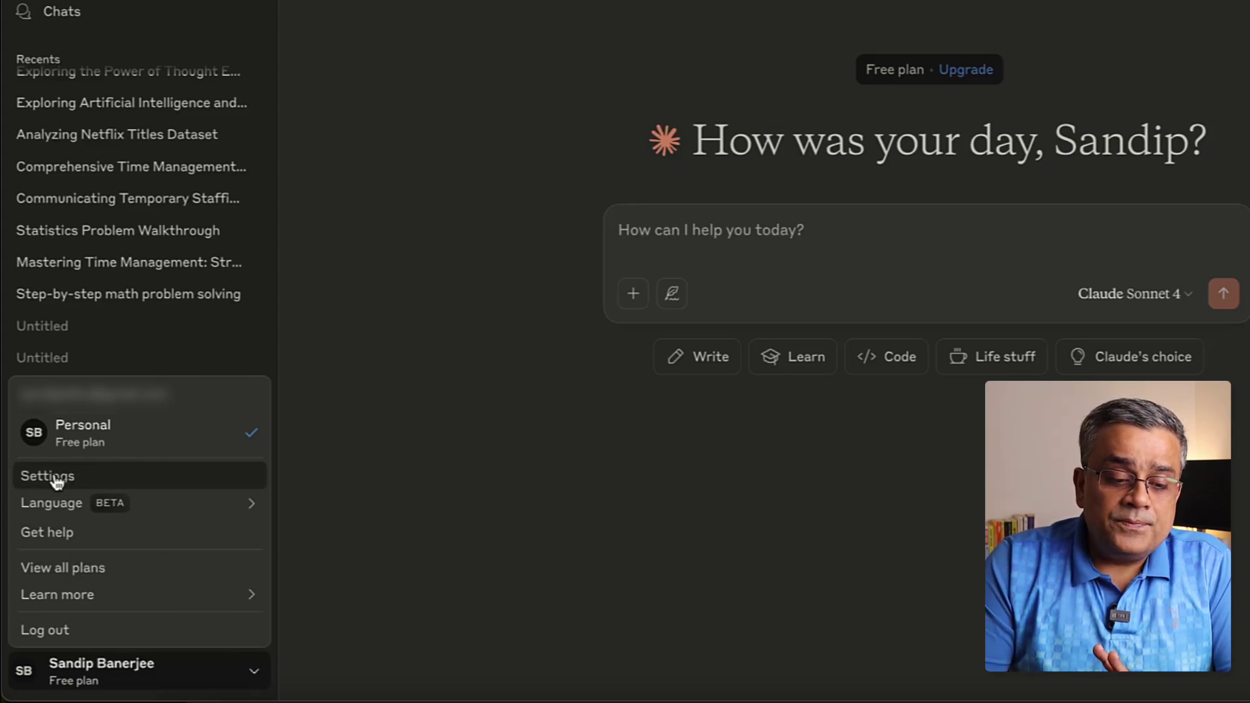
pyautogui.moveTo(47, 508)
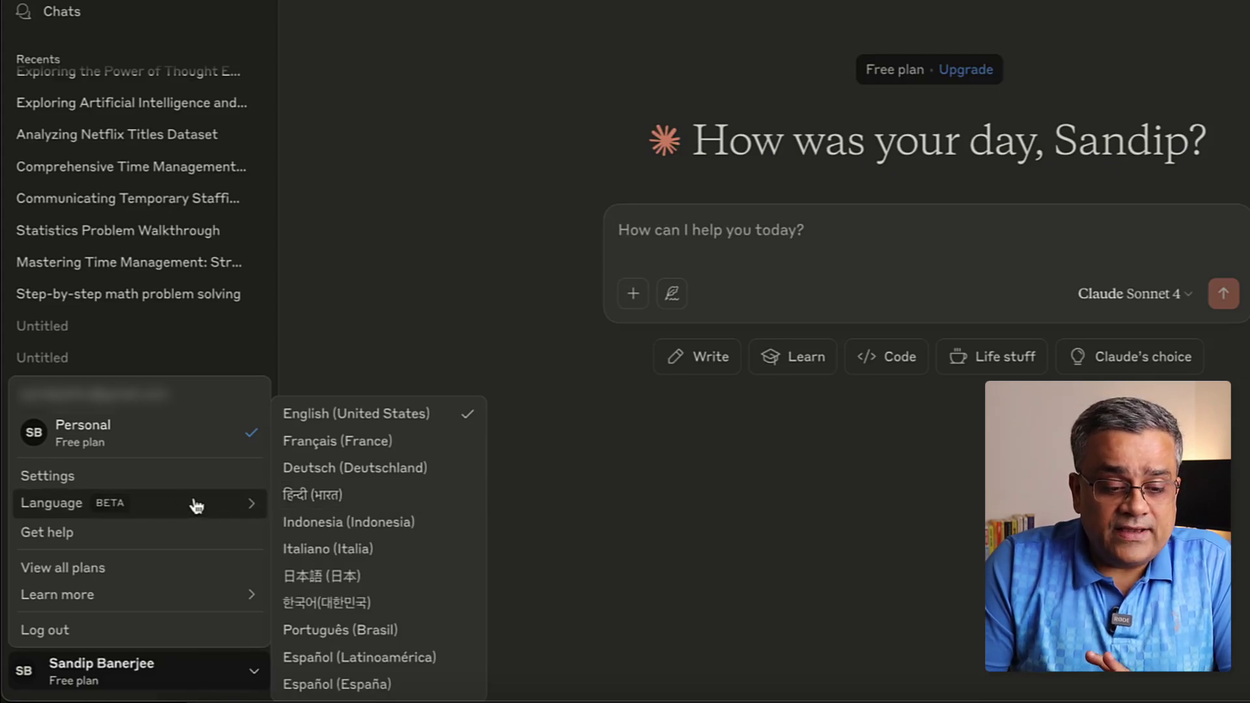
# In Settings, browse Capabilities, Billing, plan options and Appearance, then view Privacy's data controls.
pyautogui.click(114, 482)
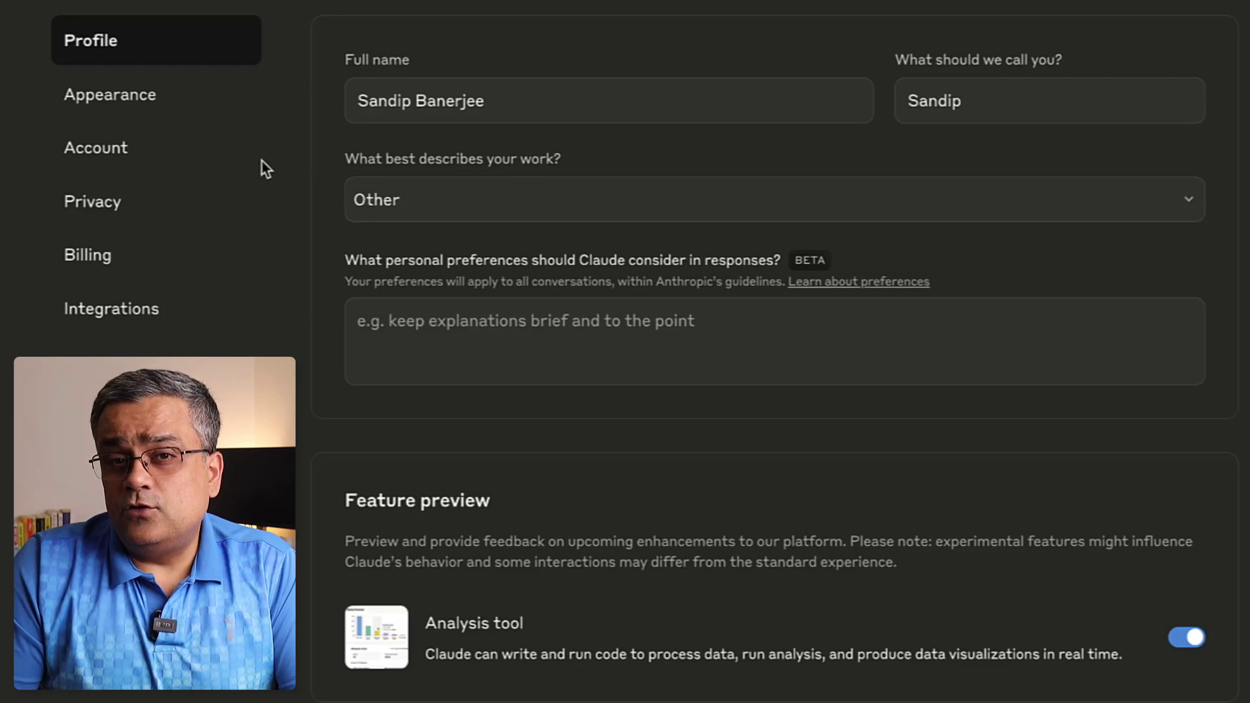
pyautogui.click(96, 319)
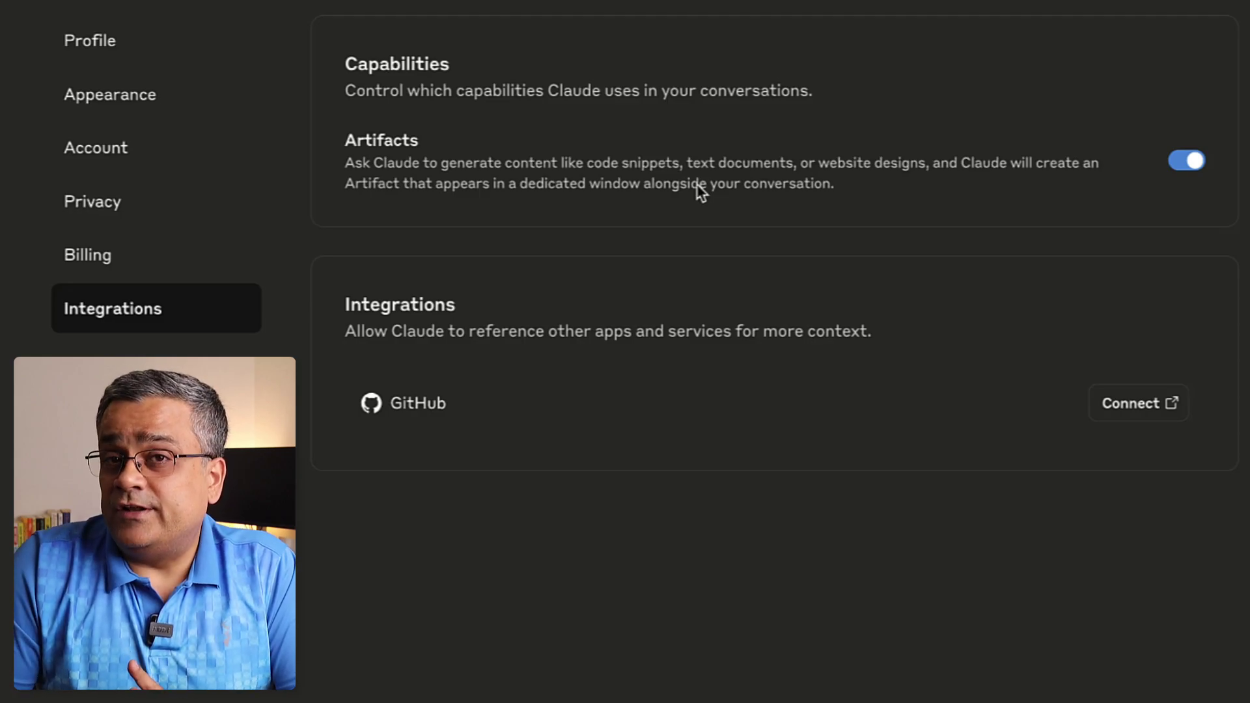
pyautogui.click(101, 254)
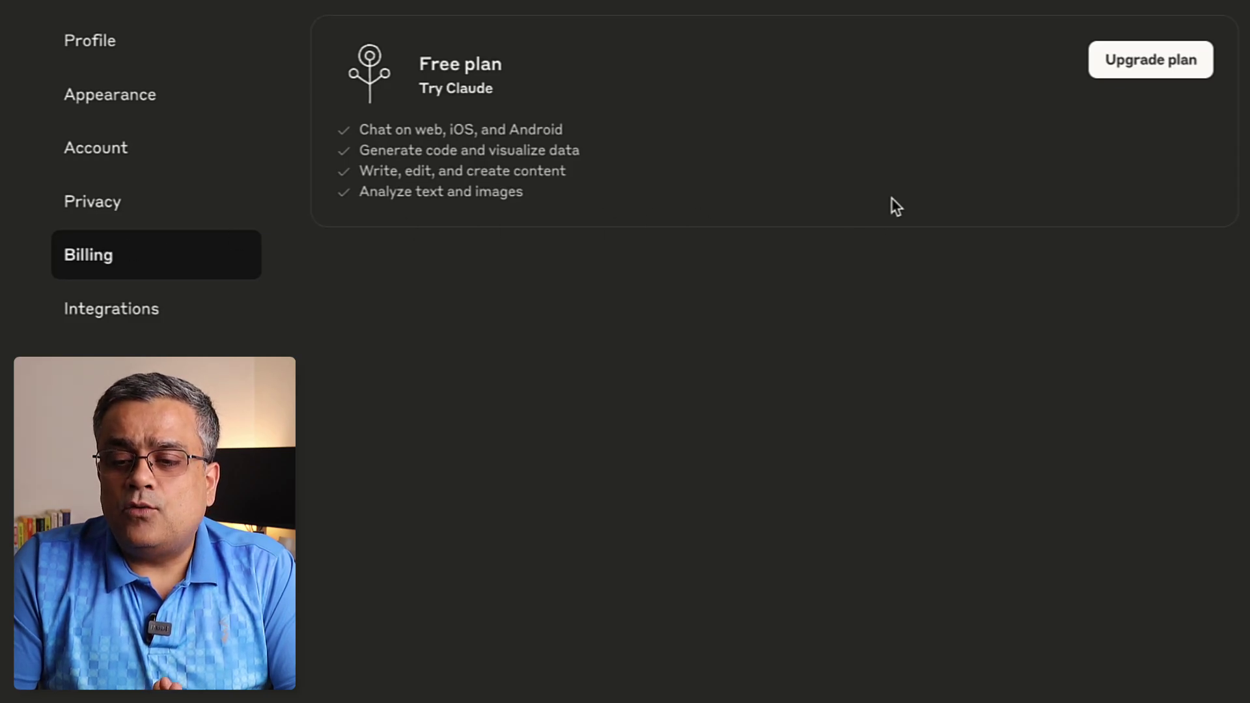
pyautogui.click(1179, 65)
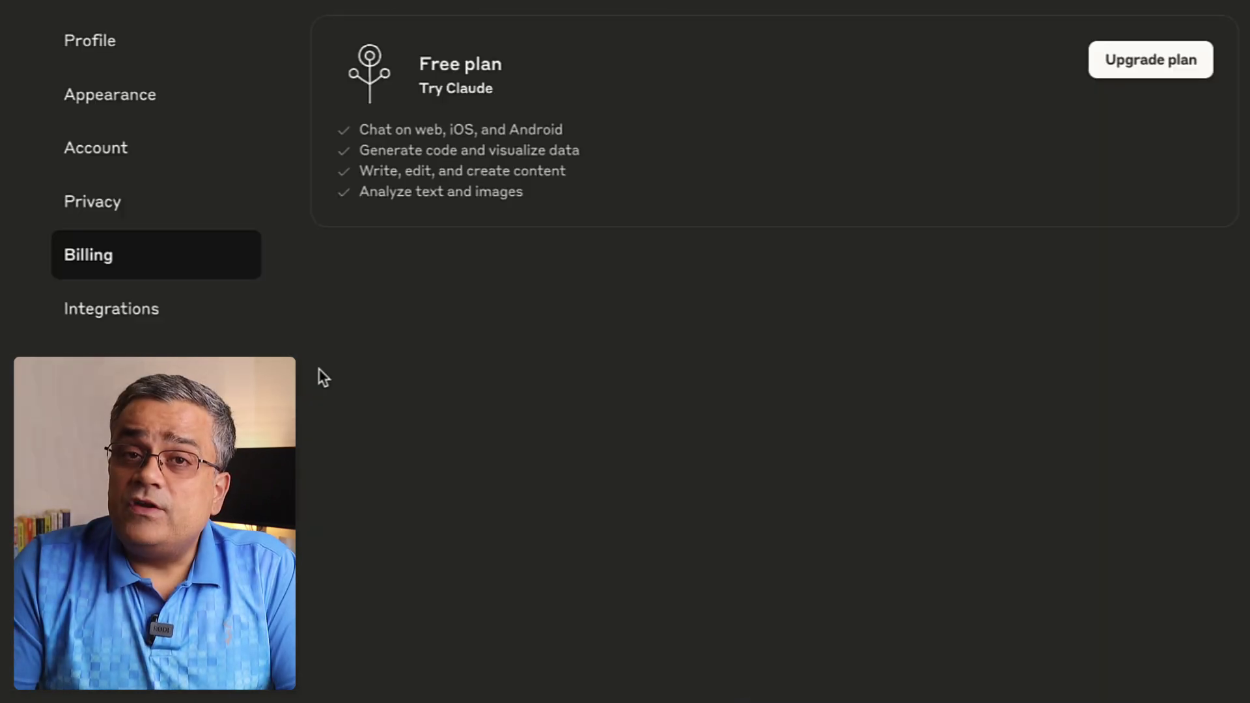
pyautogui.click(107, 94)
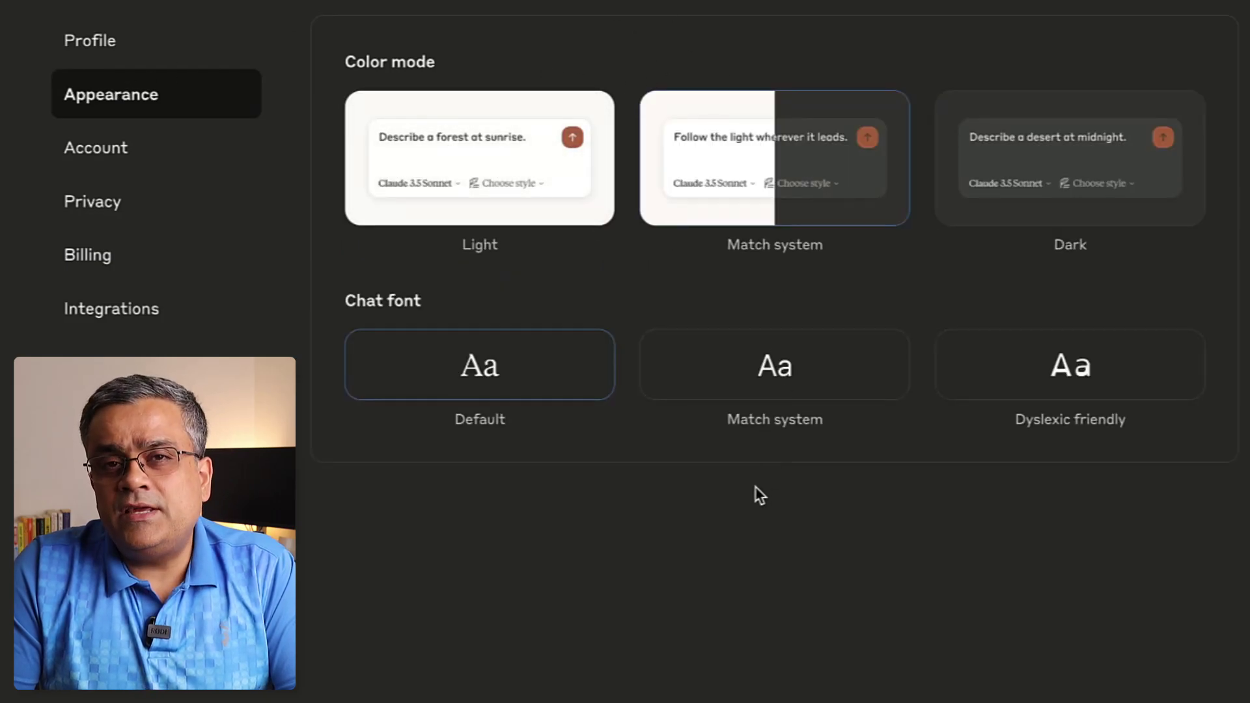
pyautogui.click(135, 203)
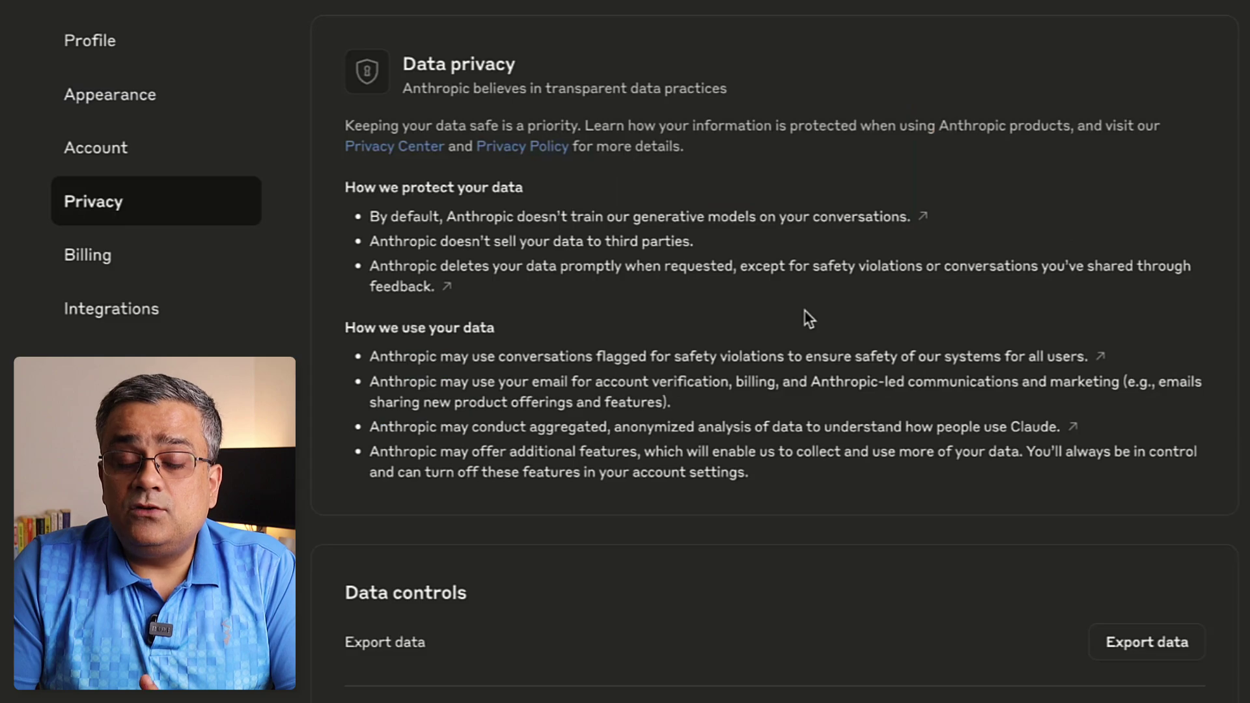
pyautogui.scroll(-1, 804, 313)
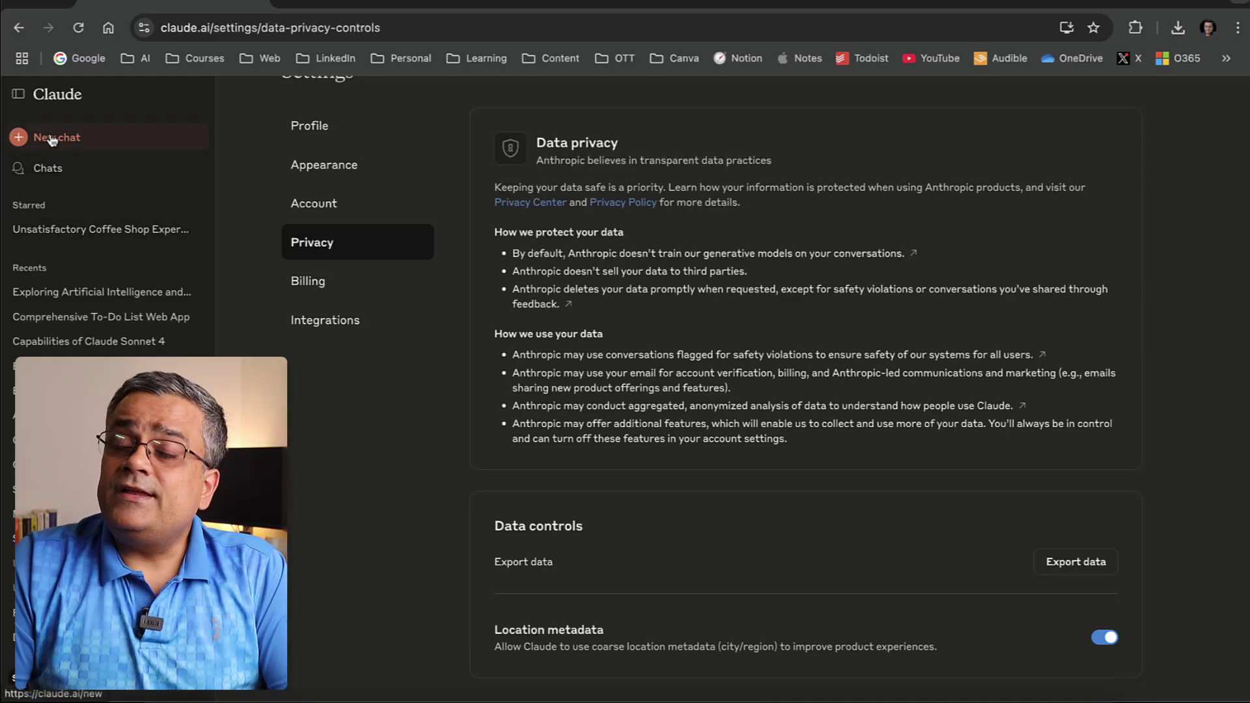
# Start a new chat and paste the PPTX request covering AI, Generative AI and major LLMs.
pyautogui.click(52, 139)
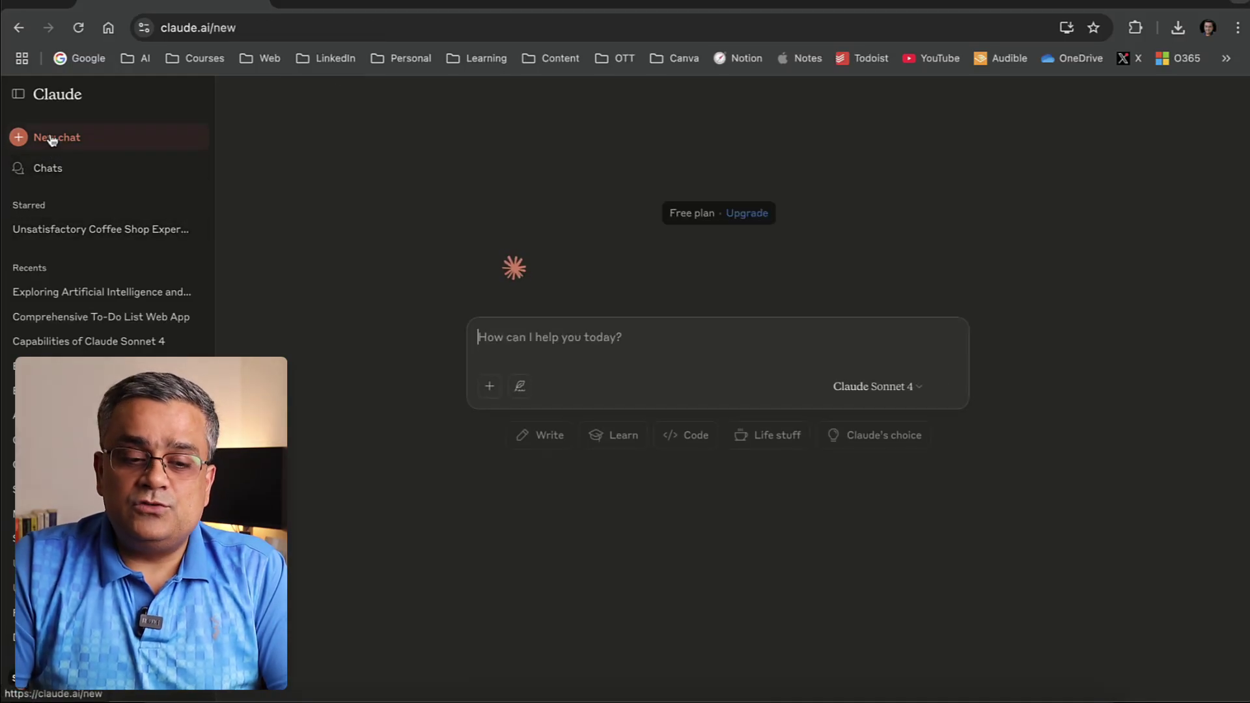
pyautogui.click(19, 95)
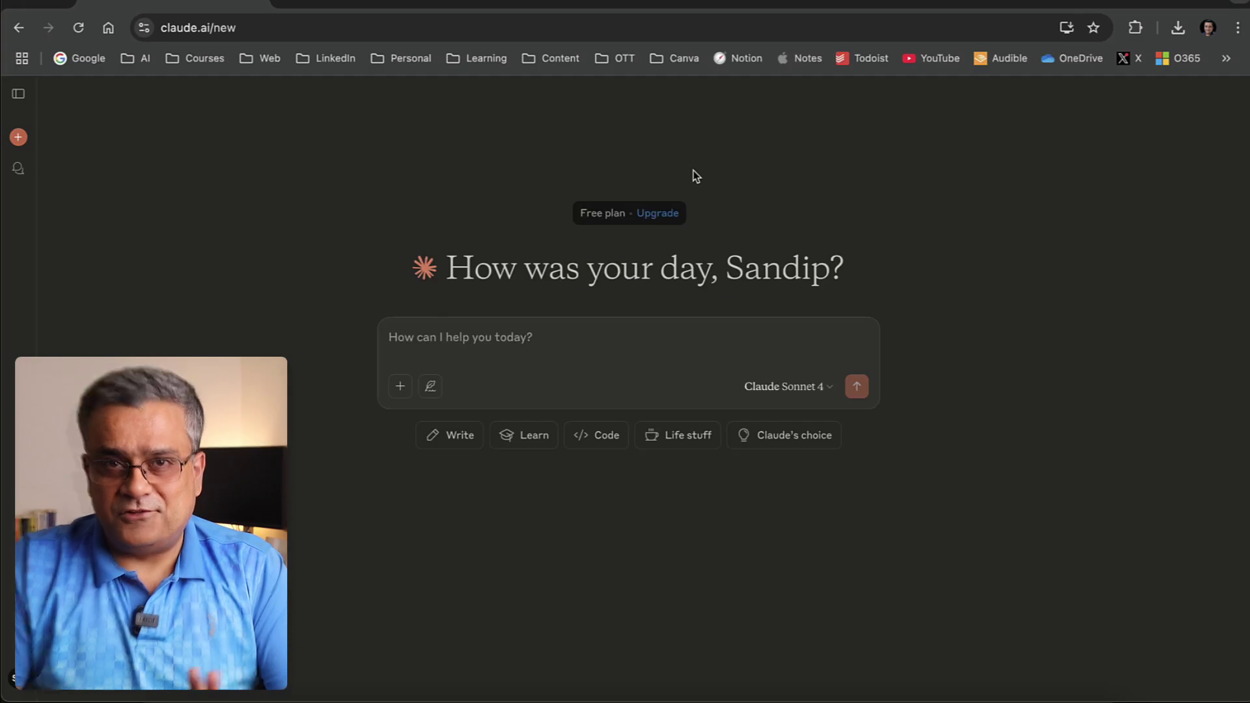
pyautogui.click(448, 326)
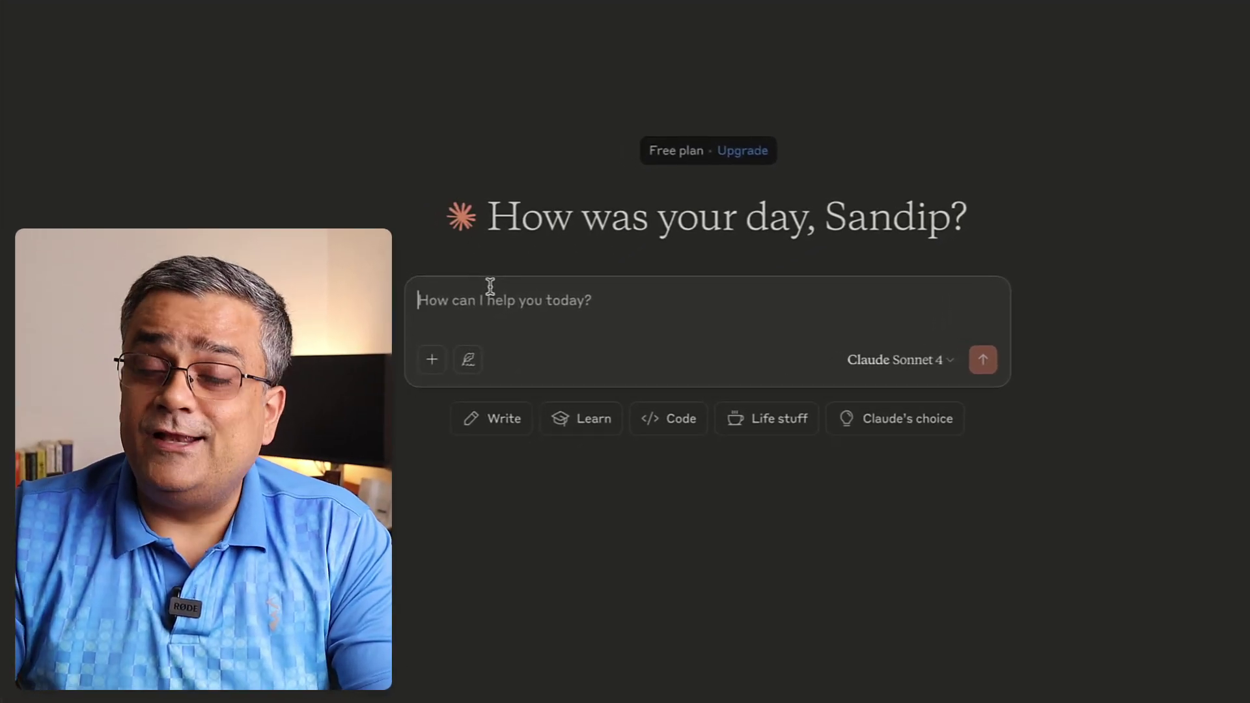
pyautogui.write('I would like to create a PowerPoint presentation that covers what Artificial Intelligence (AI) is and how Generative AI fits into the broader subject of AI. Additionally, I want to include all the major Large Language Models (LLMs) currently in use and worth exploring. Please provide me with some key points that can be incorporated into the presentation. Also give me the presentation in PPTX format which I can download directly from here')
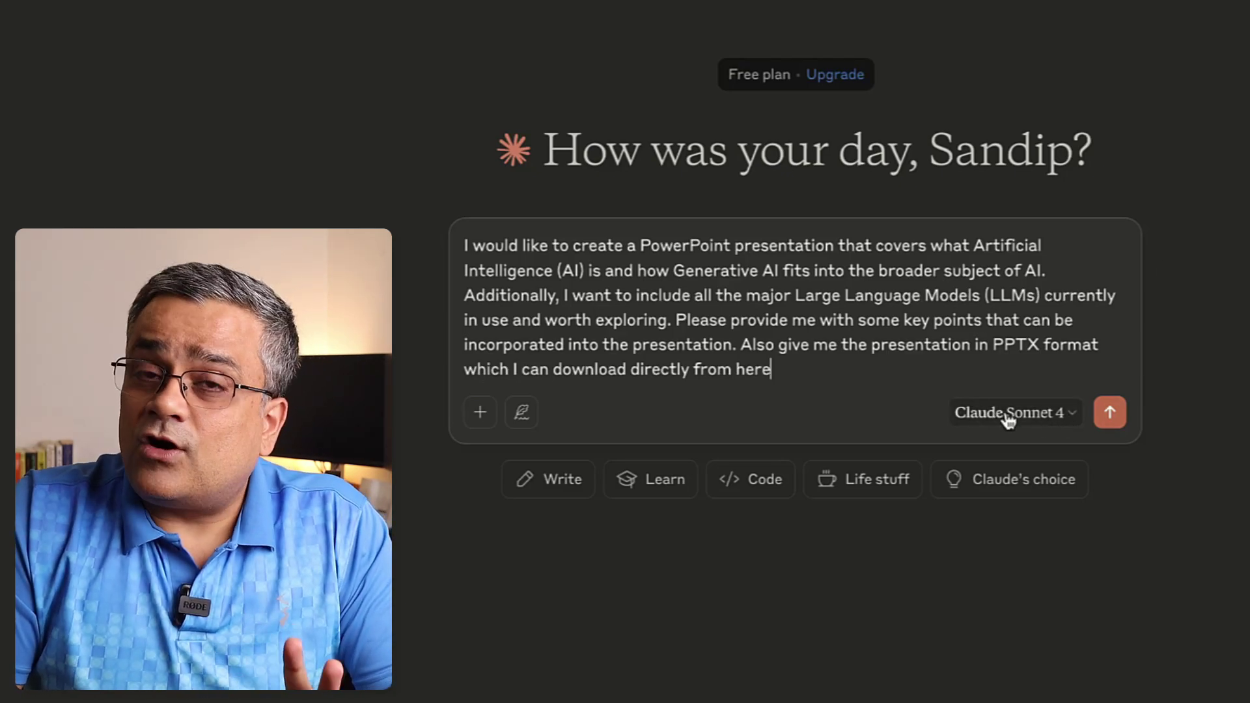
# Submit the PPTX request and receive Claude's key points and HTML presentation offer.
pyautogui.click(1111, 413)
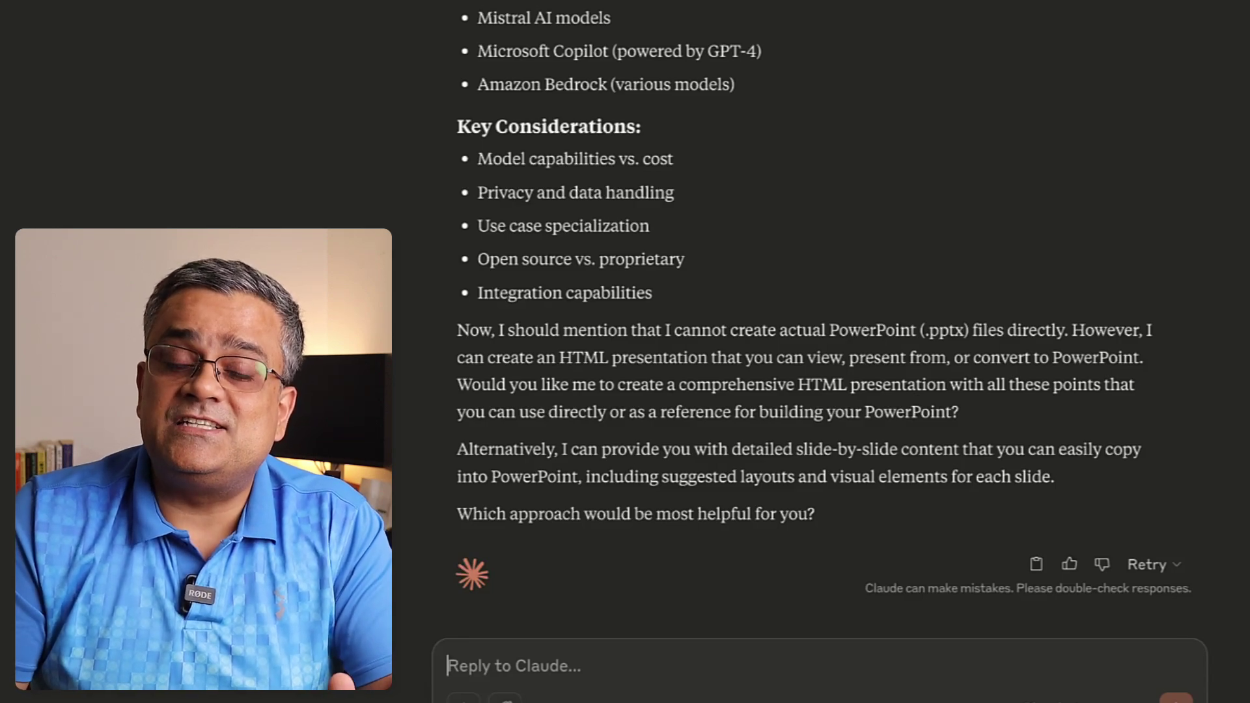
# Reply 'Yes, please generate the presentation as HTML' to get the 12-slide interactive deck.
pyautogui.write('Yes, please generate the presentation as HTML')
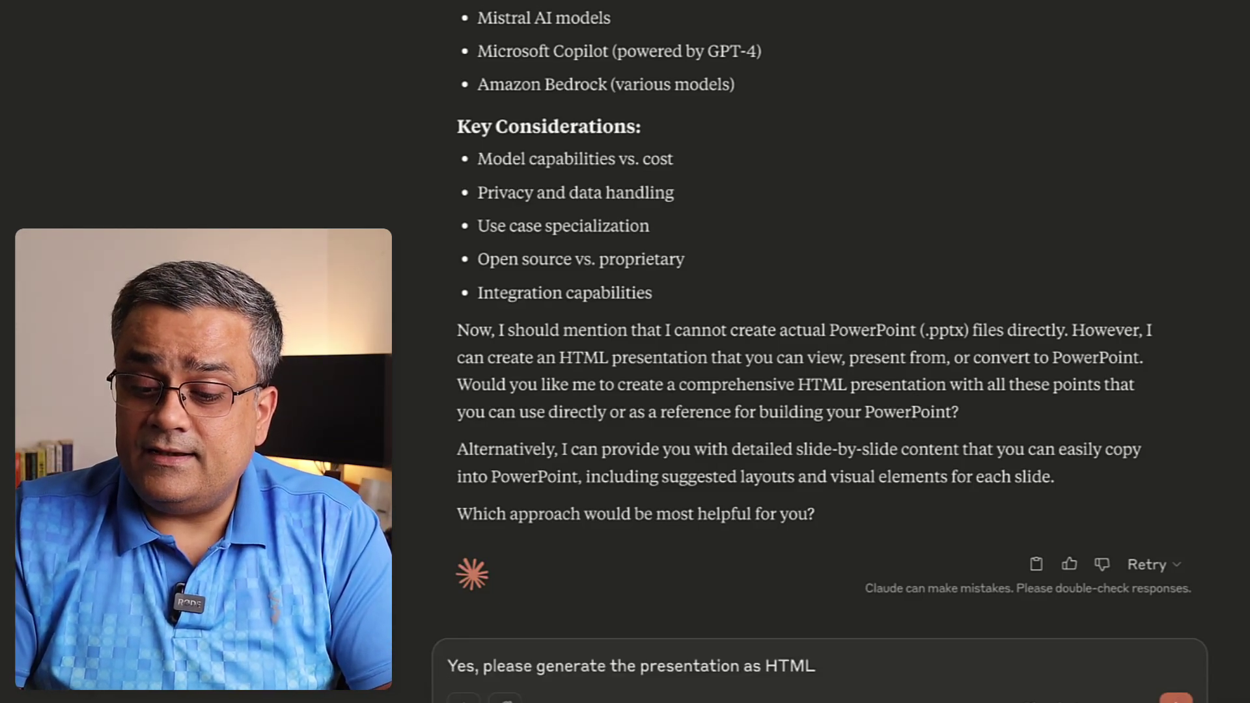
pyautogui.press('Return')
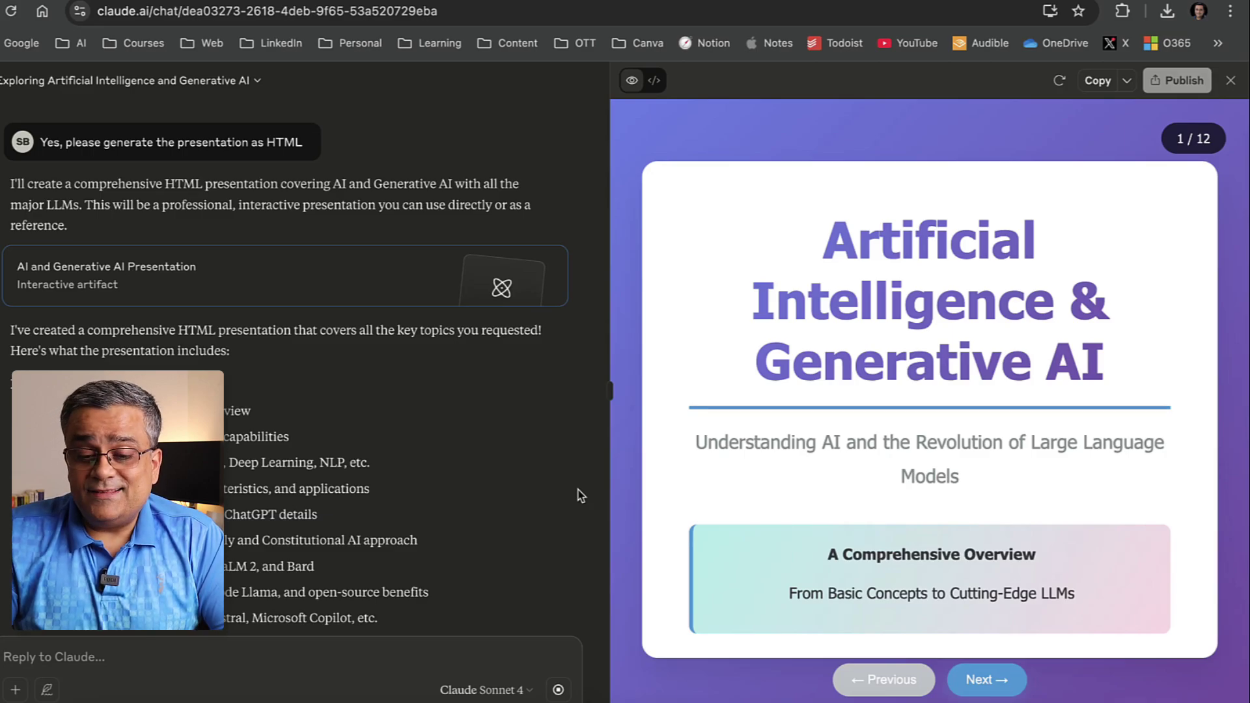
# Step the artifact preview forward from the title slide through slide 8.
pyautogui.scroll(-1, 1115, 244)
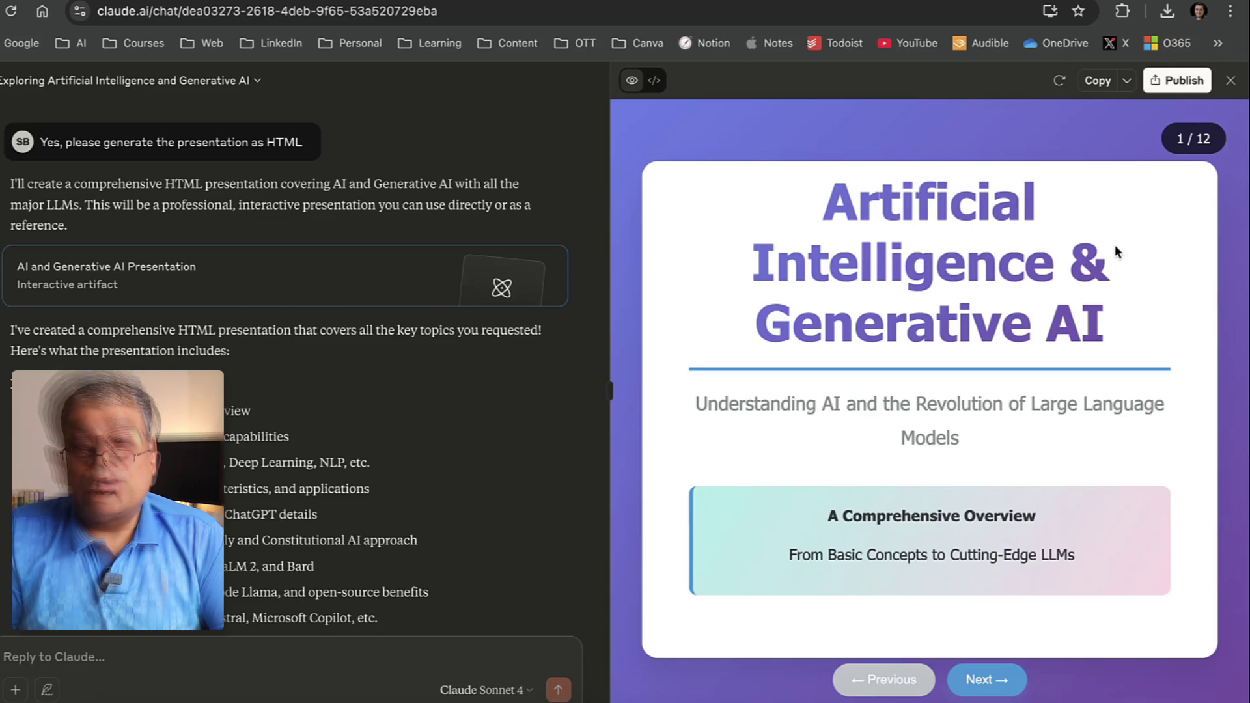
pyautogui.click(996, 679)
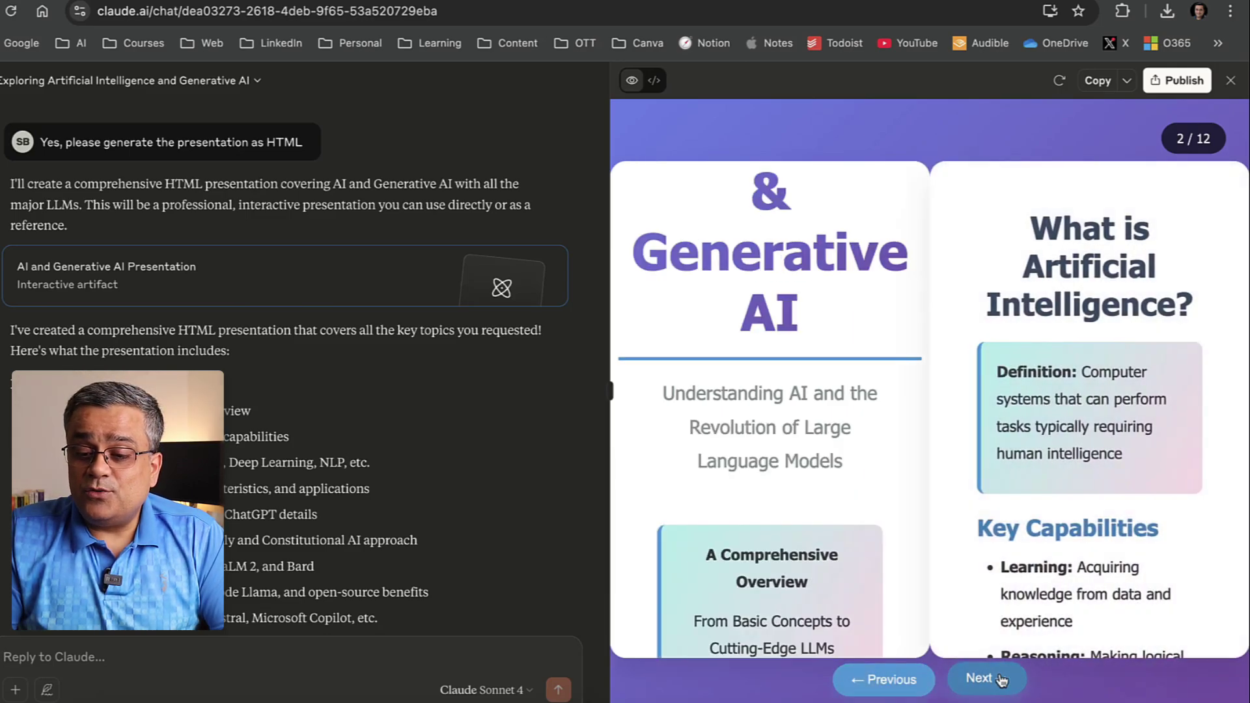
pyautogui.click(994, 679)
pyautogui.click(994, 679)
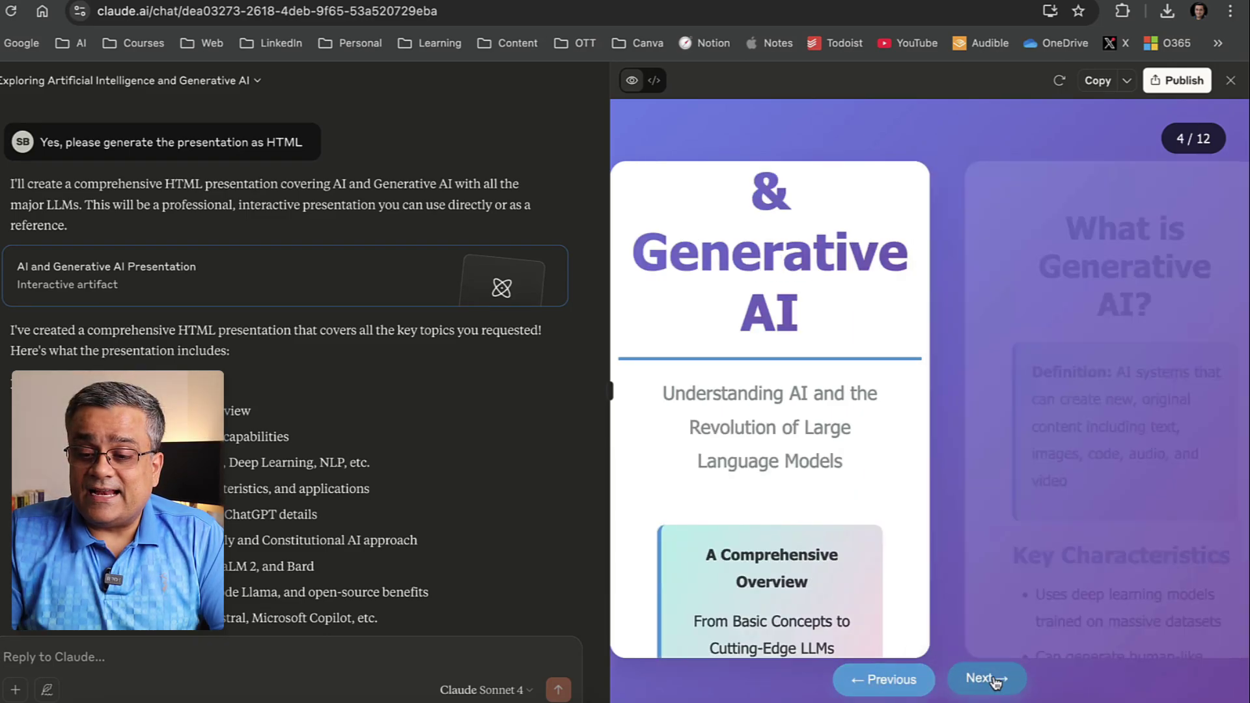
pyautogui.click(994, 680)
pyautogui.click(995, 679)
pyautogui.click(995, 679)
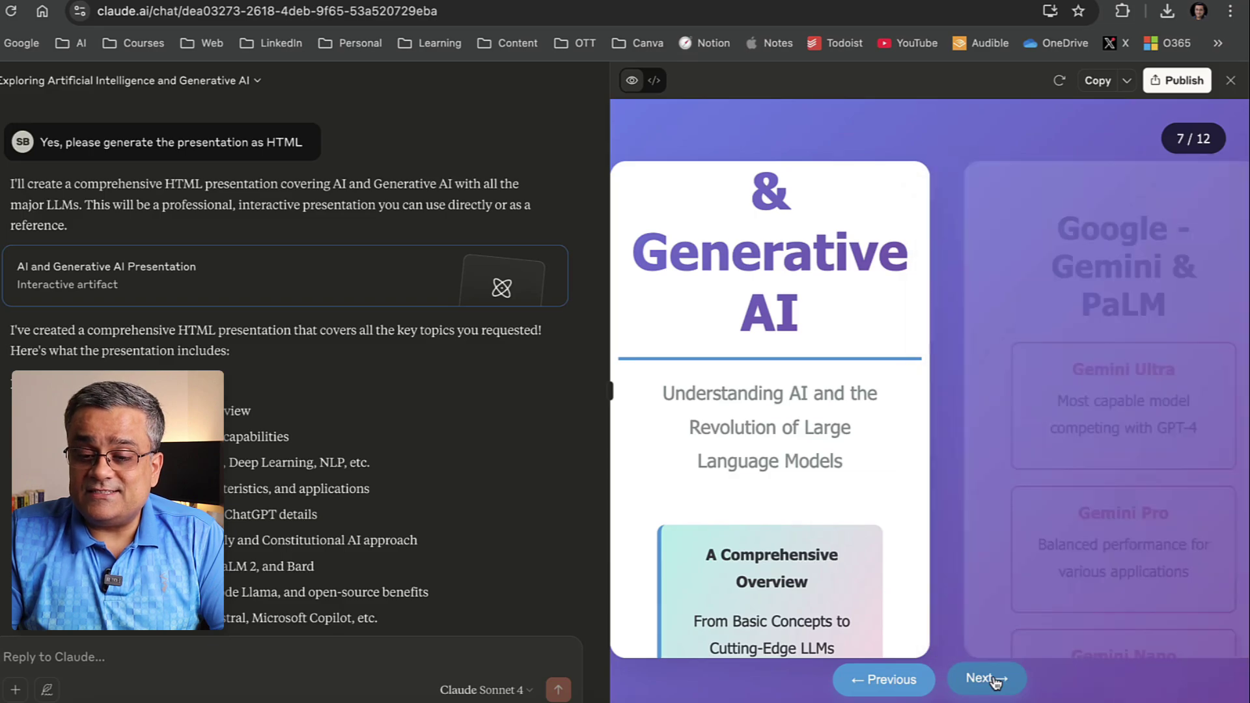
pyautogui.click(994, 679)
pyautogui.scroll(-10, 973, 345)
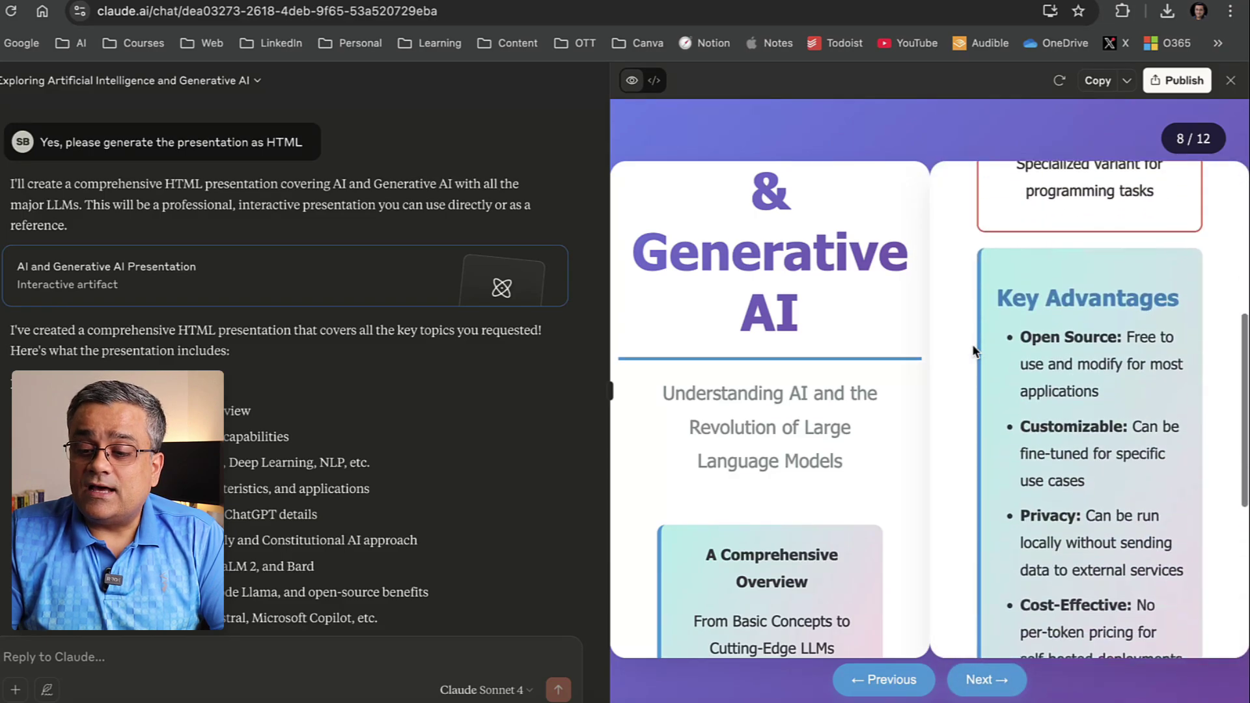
pyautogui.scroll(10, 971, 343)
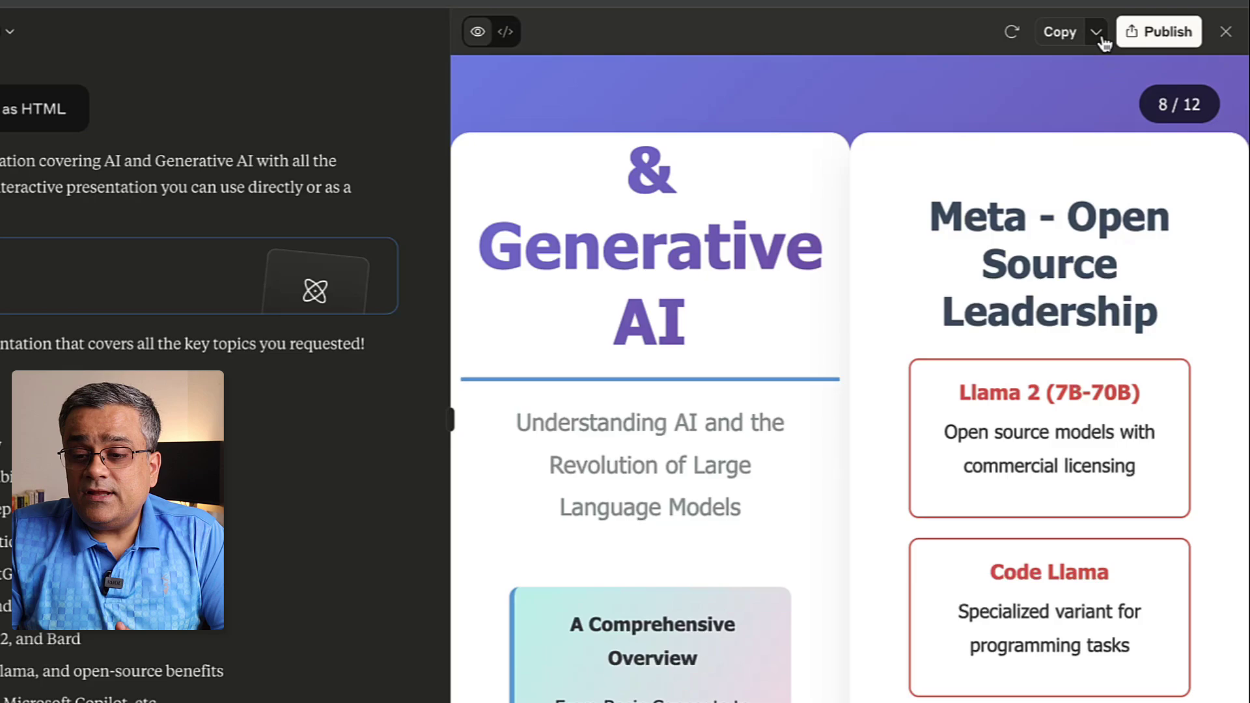
# Download the presentation as an HTML file and open it in Chrome.
pyautogui.click(1102, 40)
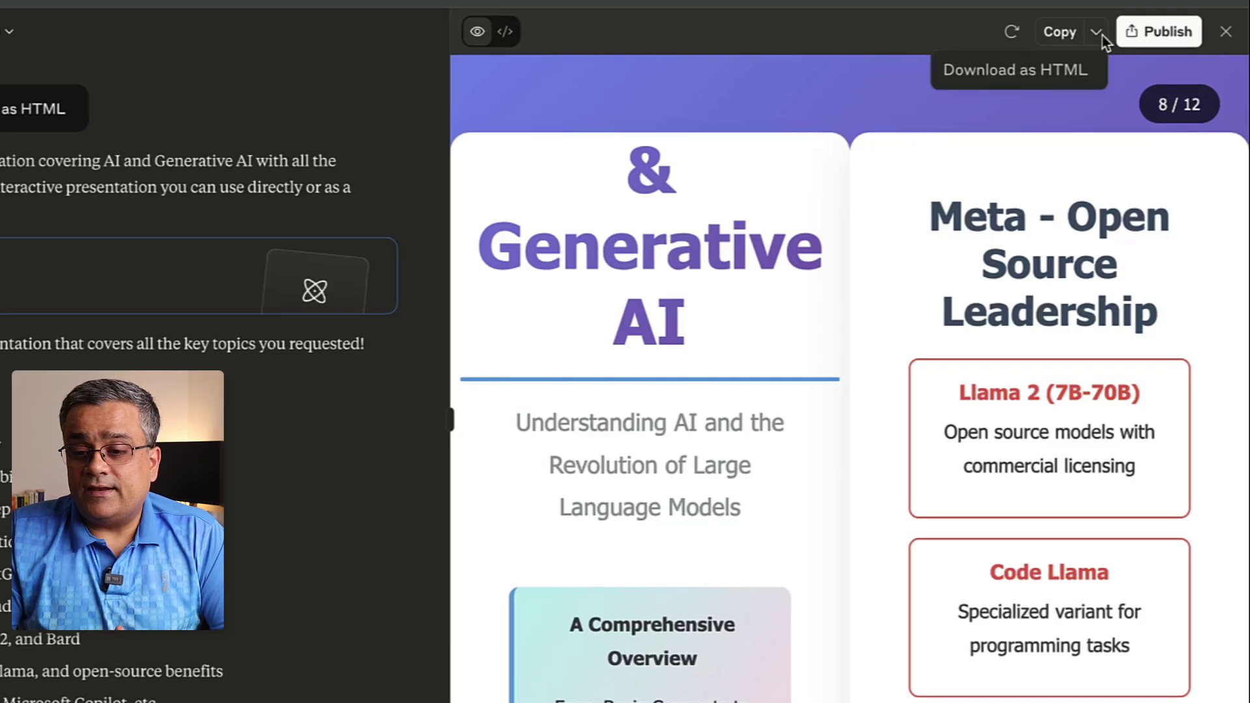
pyautogui.click(997, 76)
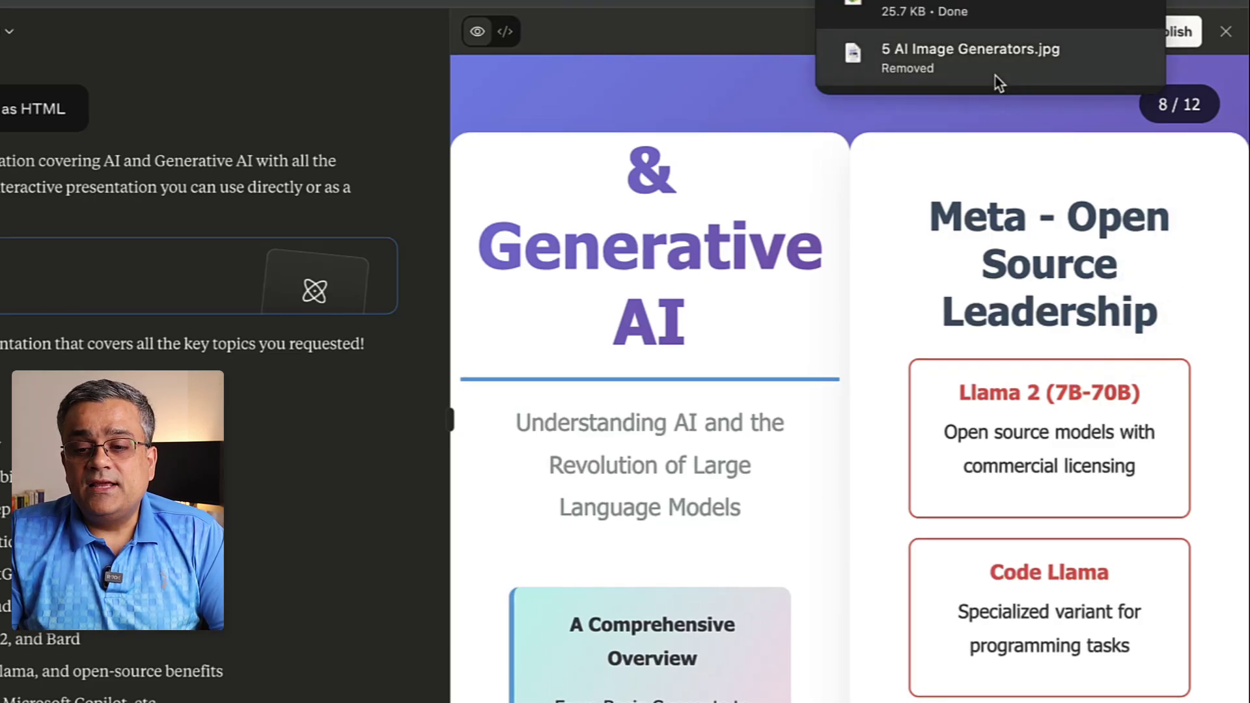
pyautogui.click(931, 13)
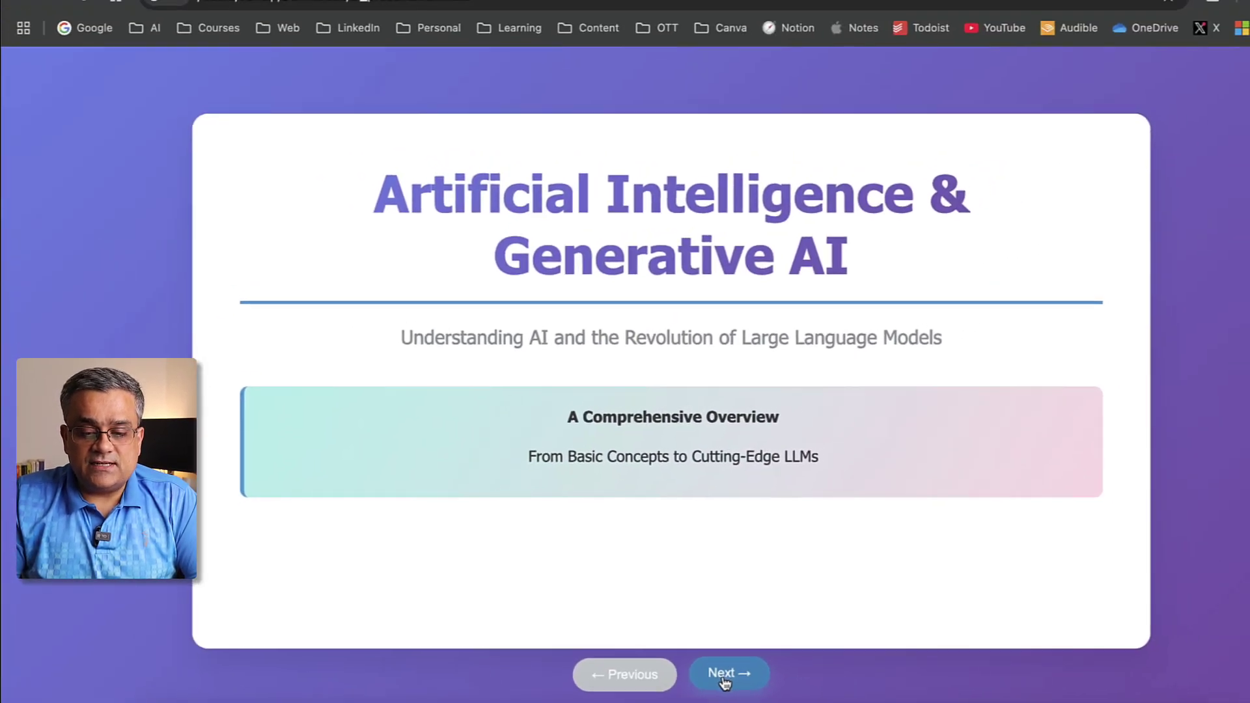
# Advance ai_presentation.html to slide 4, 'What is Generative AI?'.
pyautogui.click(778, 669)
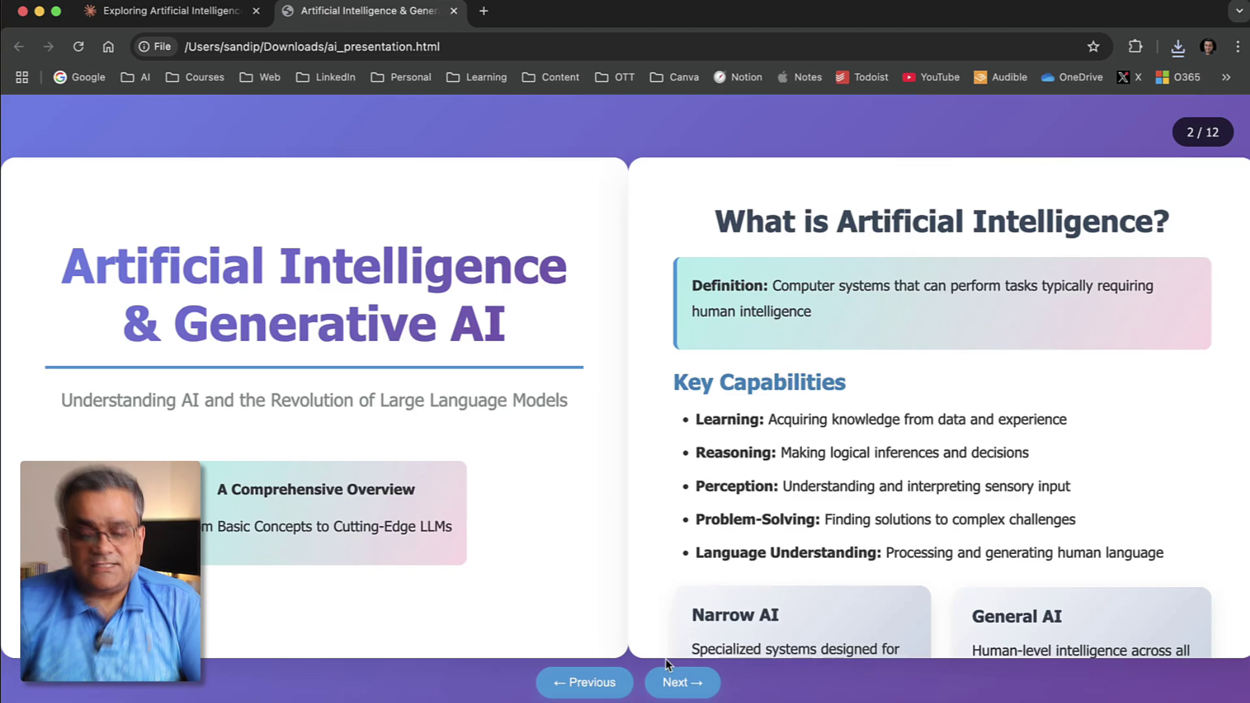
pyautogui.press('Right')
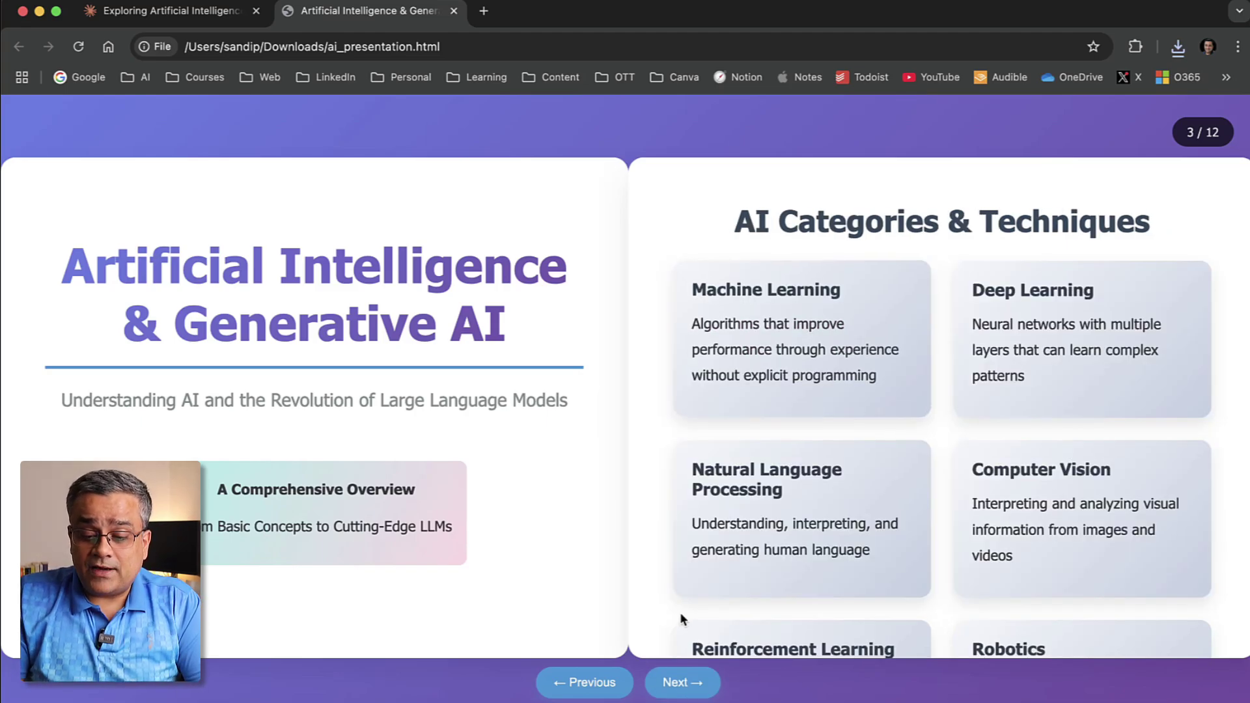
pyautogui.click(676, 682)
pyautogui.scroll(-6, 800, 465)
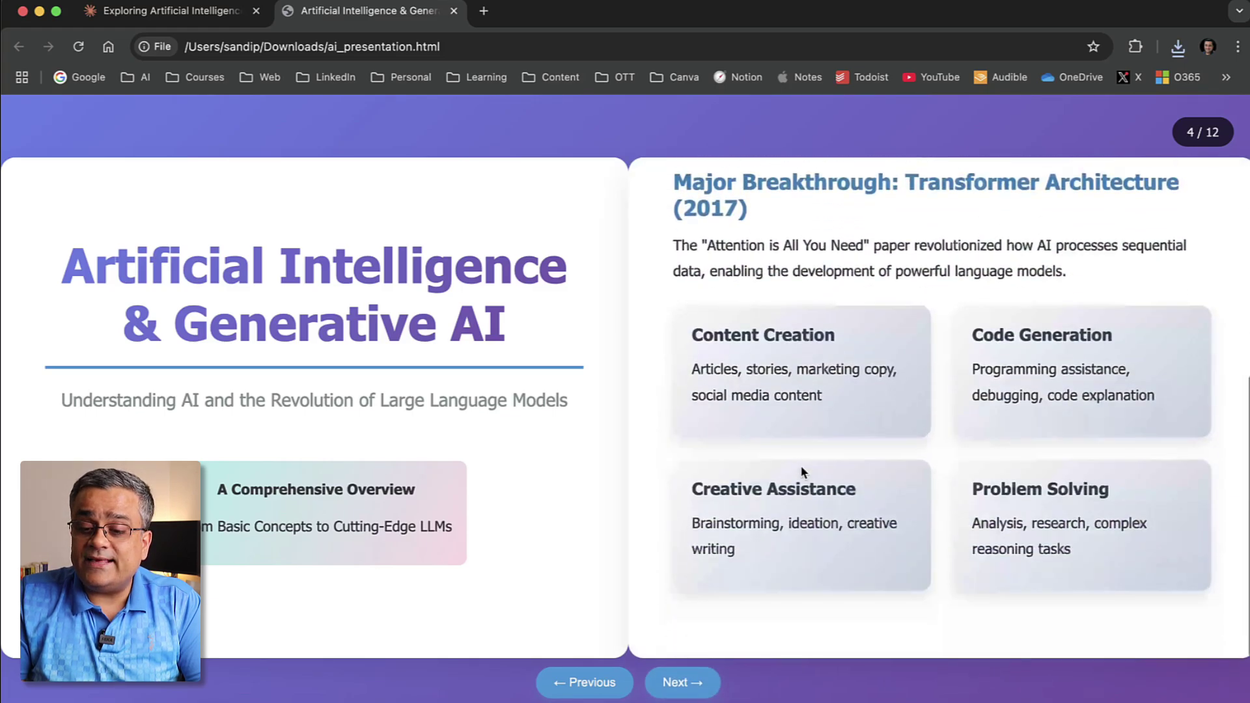
pyautogui.scroll(6, 799, 465)
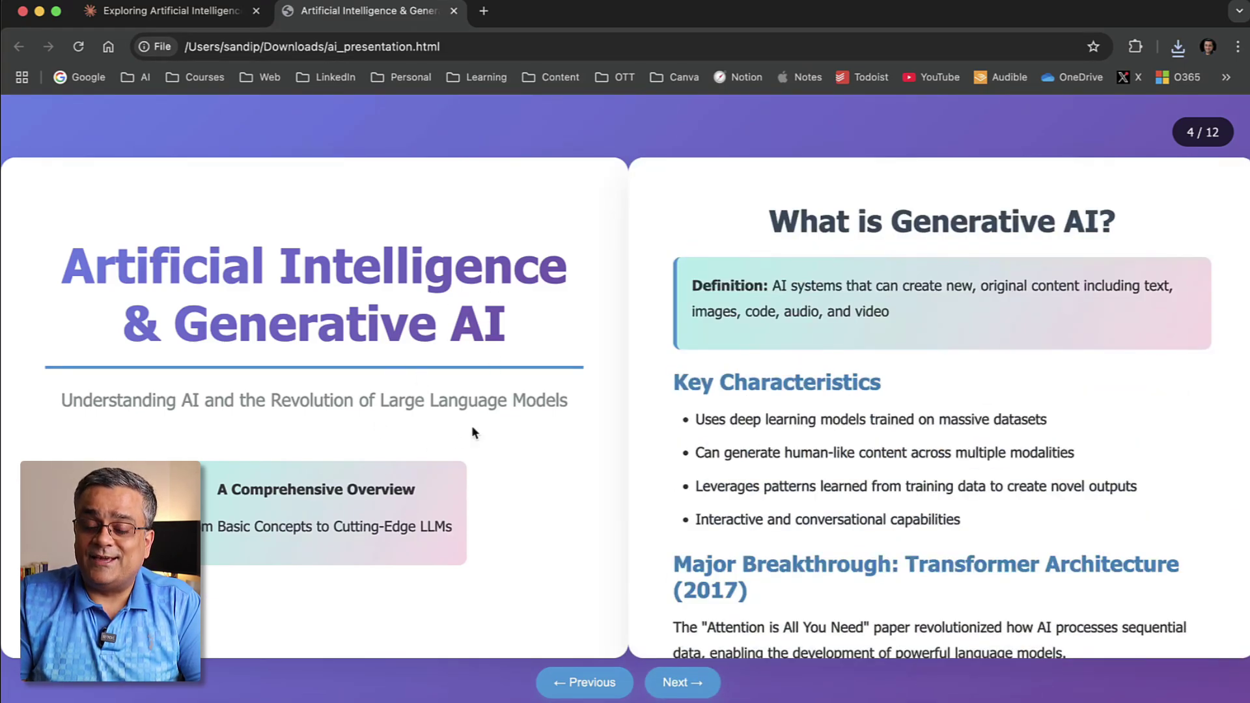
# Continue through slides 5–12 to 'The Future of AI & LLMs', then return to the Claude tab.
pyautogui.click(689, 682)
pyautogui.click(689, 682)
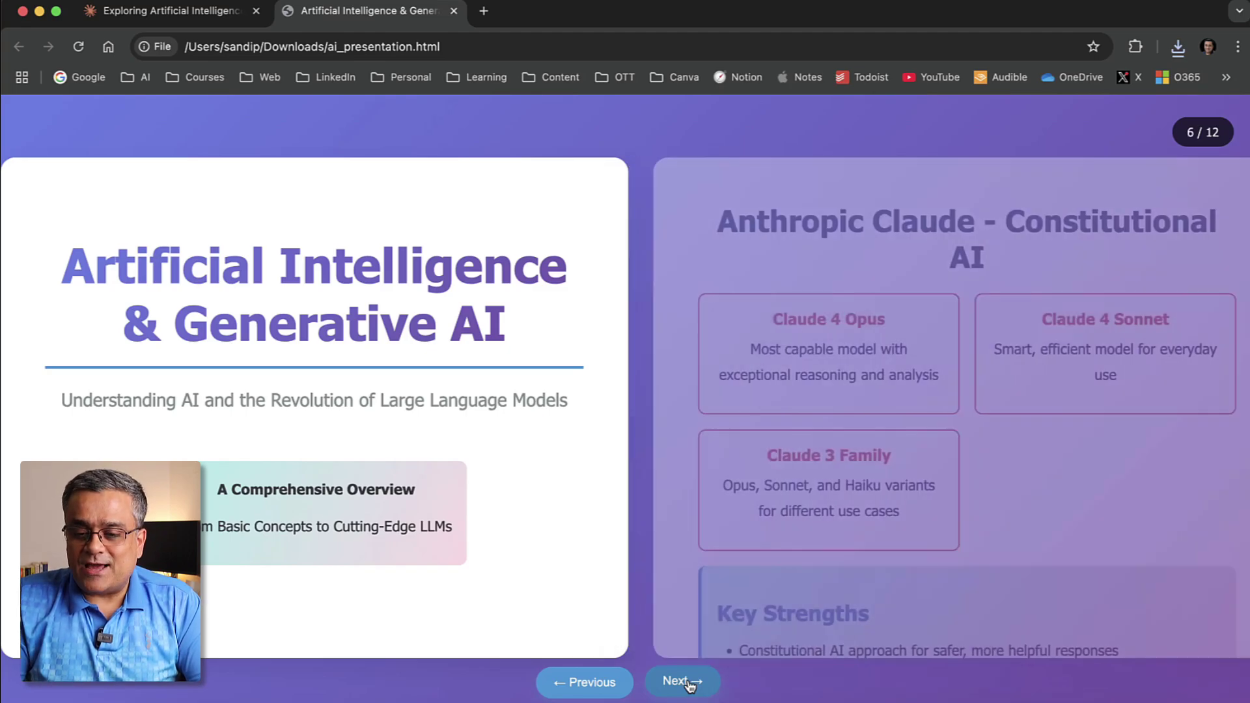
pyautogui.click(688, 683)
pyautogui.click(689, 682)
pyautogui.click(689, 683)
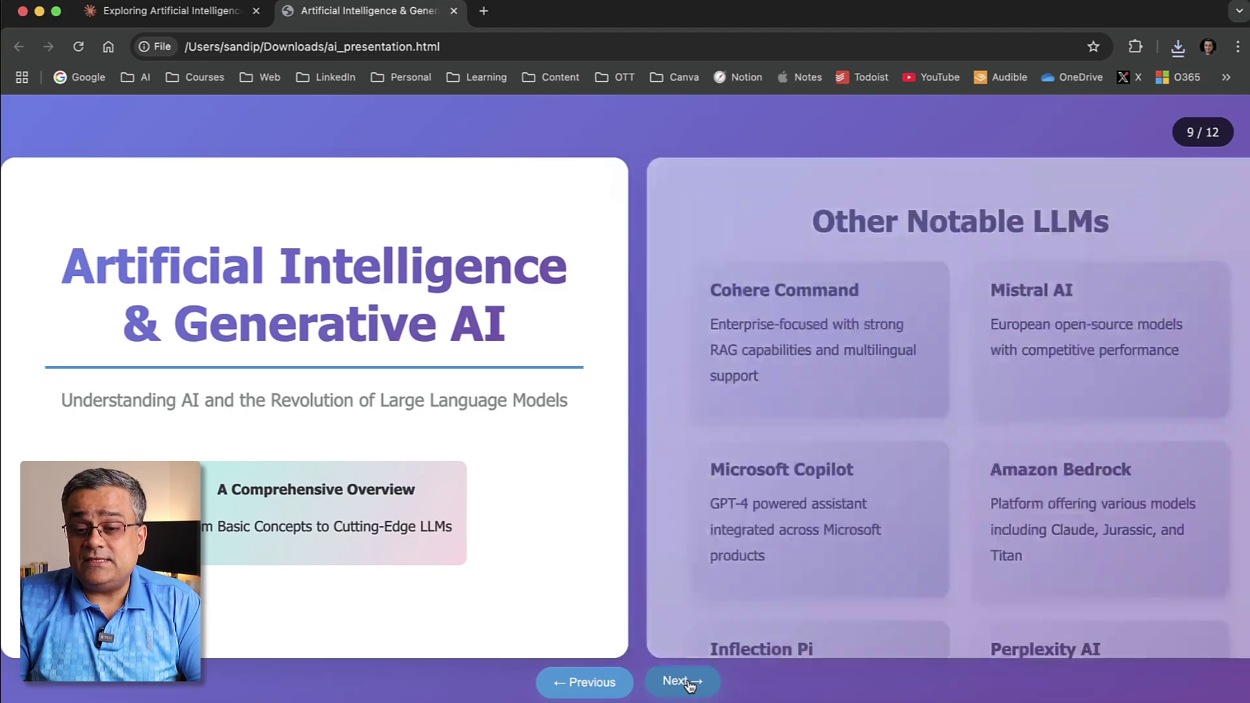
pyautogui.click(689, 682)
pyautogui.click(689, 683)
pyautogui.click(689, 682)
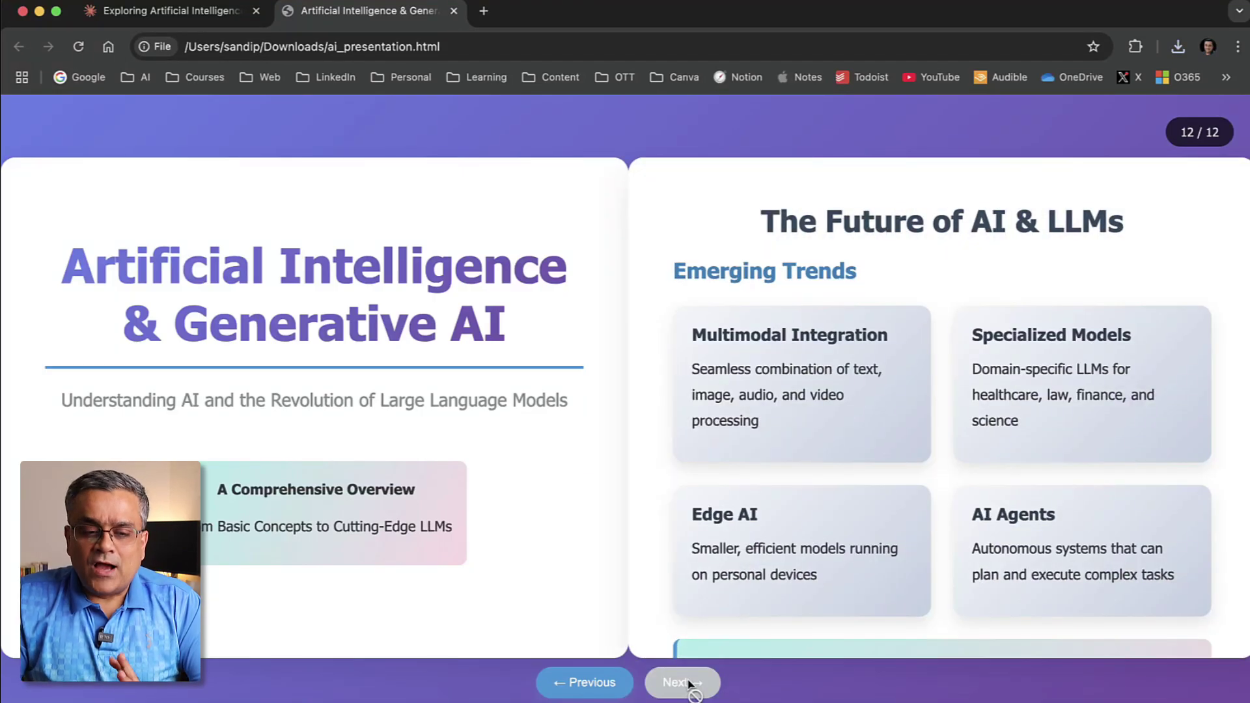
pyautogui.click(205, 19)
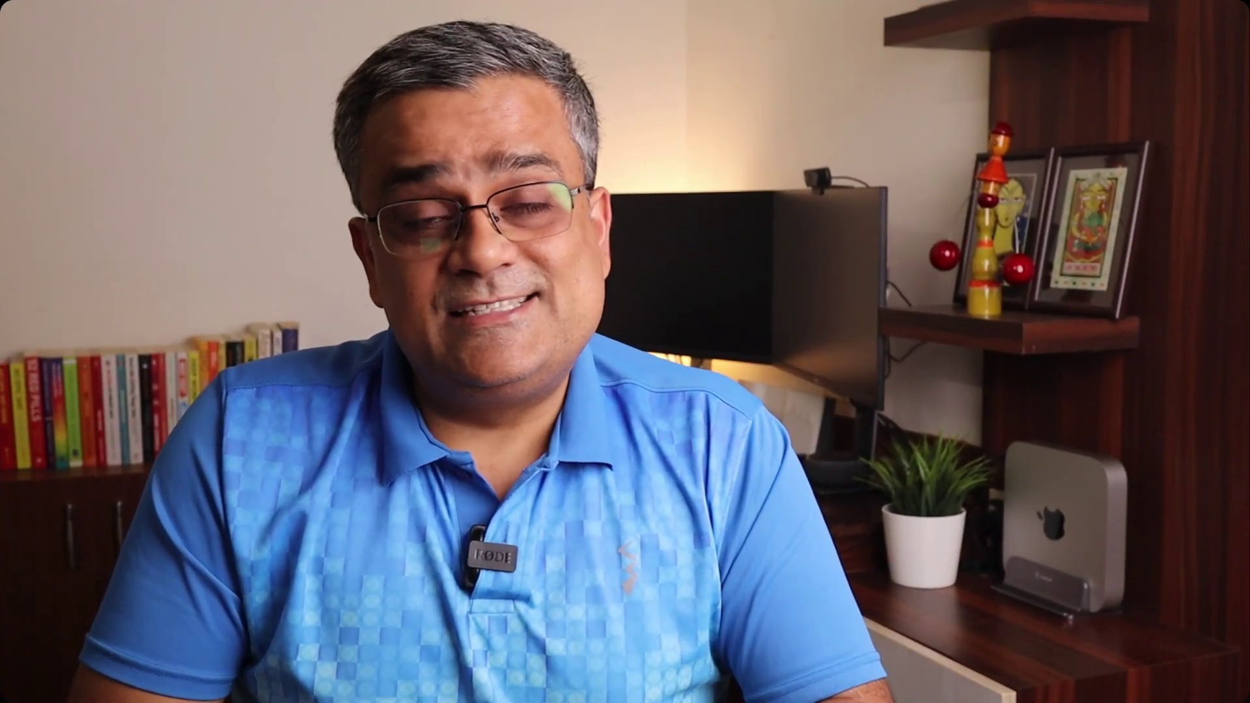